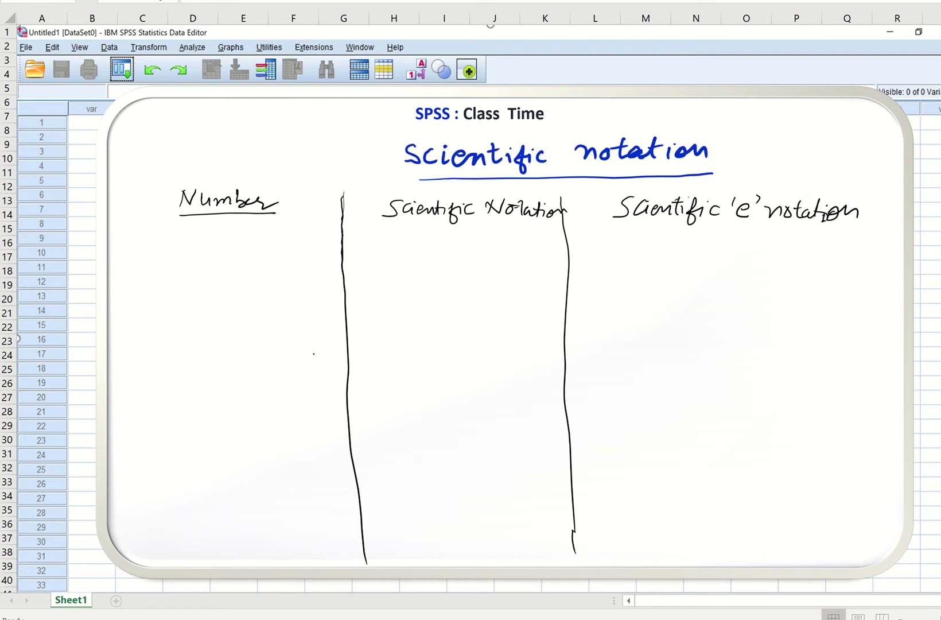
Step: Handwrite the first example row: number 1,000,000, scientific notation 1×10^6 and e notation 1e6, with an equals sign and arrow between
mouse_move(181, 232)
mouse_down()
mouse_move(181, 249)
mouse_move(217, 236)
mouse_move(224, 253)
mouse_move(236, 235)
mouse_move(260, 234)
mouse_up()
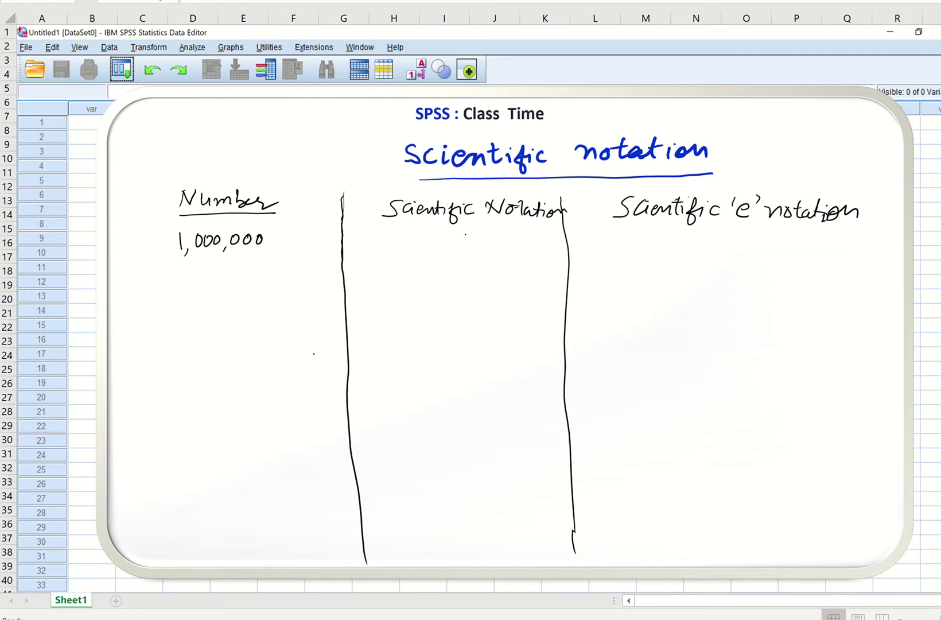
mouse_move(465, 234)
mouse_down()
mouse_move(464, 252)
mouse_move(475, 238)
mouse_move(489, 241)
mouse_move(431, 251)
mouse_up()
drag(372, 239, 389, 244)
mouse_move(543, 246)
mouse_down()
mouse_move(593, 245)
mouse_move(583, 251)
mouse_up()
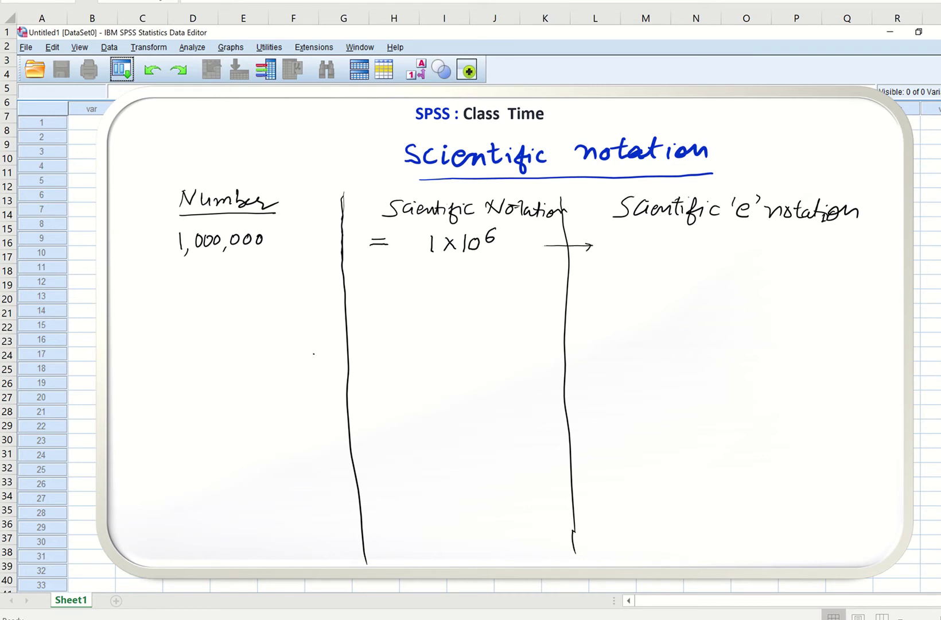
mouse_move(657, 236)
mouse_down()
mouse_move(658, 253)
mouse_move(678, 244)
mouse_move(699, 252)
mouse_up()
Step: Handwrite the second example row: number 10,000, scientific notation 1×10^4 and e notation 1e4
mouse_move(204, 271)
mouse_down()
mouse_move(204, 287)
mouse_move(213, 276)
mouse_move(251, 275)
mouse_up()
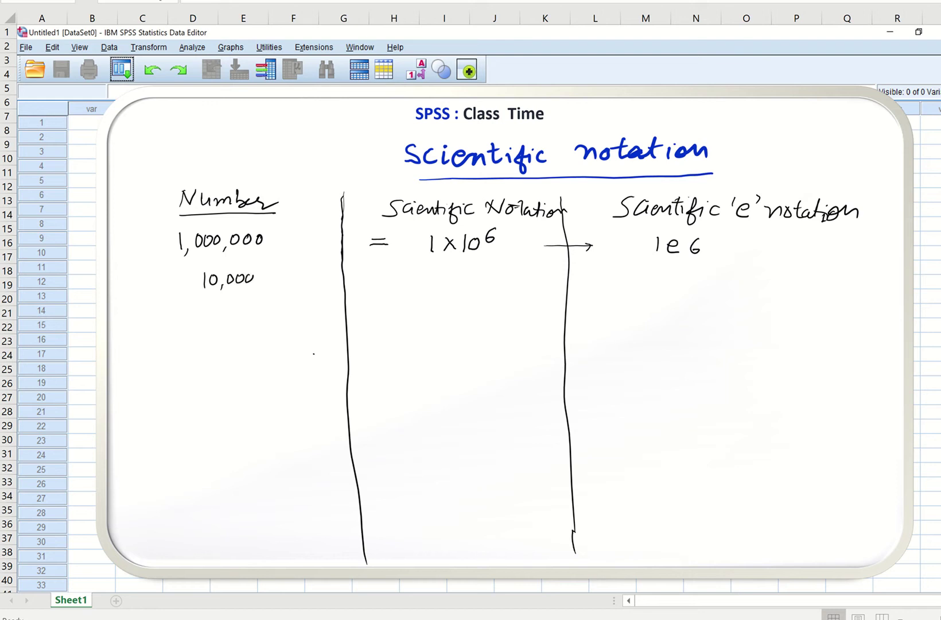
drag(374, 279, 462, 285)
drag(471, 276, 487, 273)
drag(484, 268, 485, 280)
mouse_move(552, 281)
mouse_down()
mouse_move(597, 281)
mouse_move(588, 287)
mouse_up()
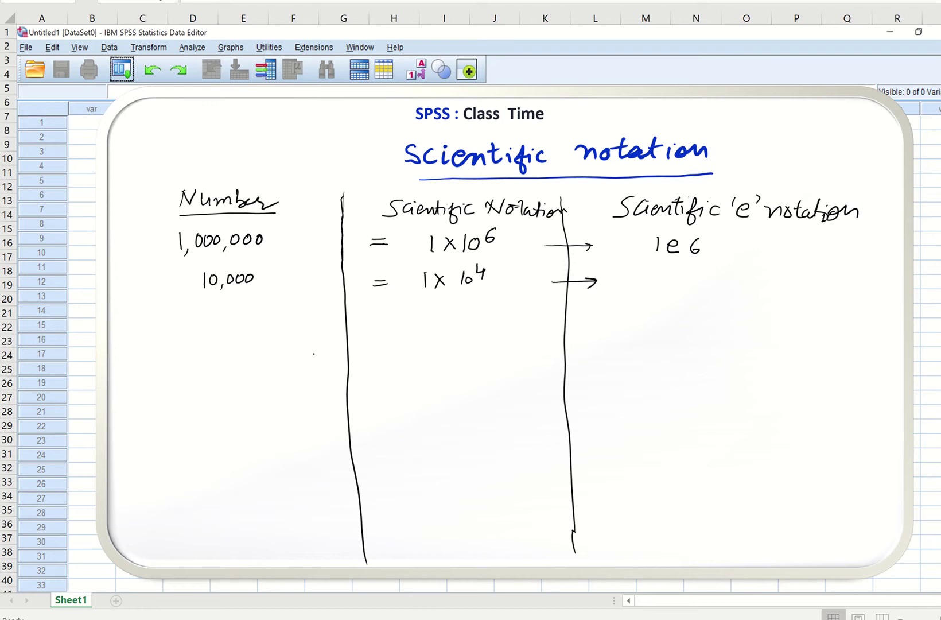
mouse_move(664, 273)
mouse_down()
mouse_move(664, 288)
mouse_move(709, 283)
mouse_move(705, 292)
mouse_up()
Step: Handwrite the third example row: number 100, scientific notation 1×10^2 and e notation 1e2
mouse_move(221, 324)
mouse_down()
mouse_move(219, 344)
mouse_move(248, 327)
mouse_up()
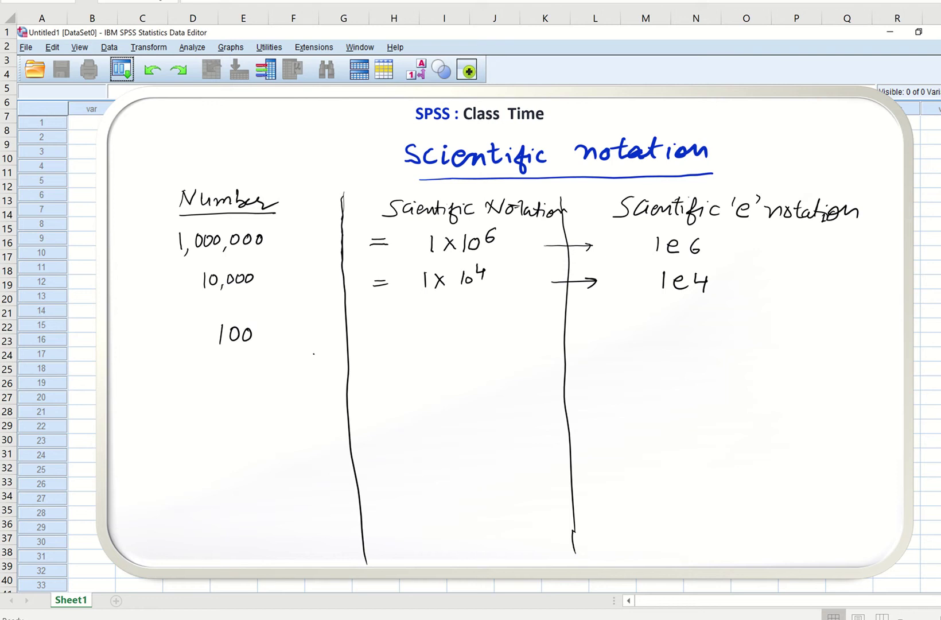
drag(367, 330, 391, 335)
mouse_move(467, 319)
mouse_down()
mouse_move(465, 337)
mouse_move(494, 323)
mouse_up()
mouse_move(435, 319)
mouse_down()
mouse_move(432, 335)
mouse_move(454, 332)
mouse_move(440, 337)
mouse_up()
drag(546, 329, 579, 332)
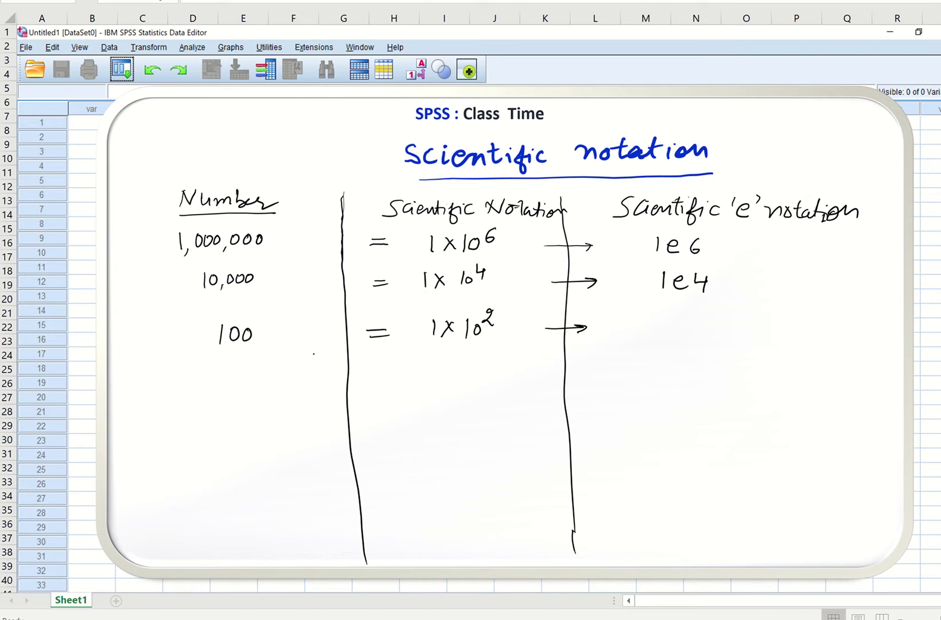
mouse_move(658, 313)
mouse_down()
mouse_move(661, 331)
mouse_move(706, 330)
mouse_up()
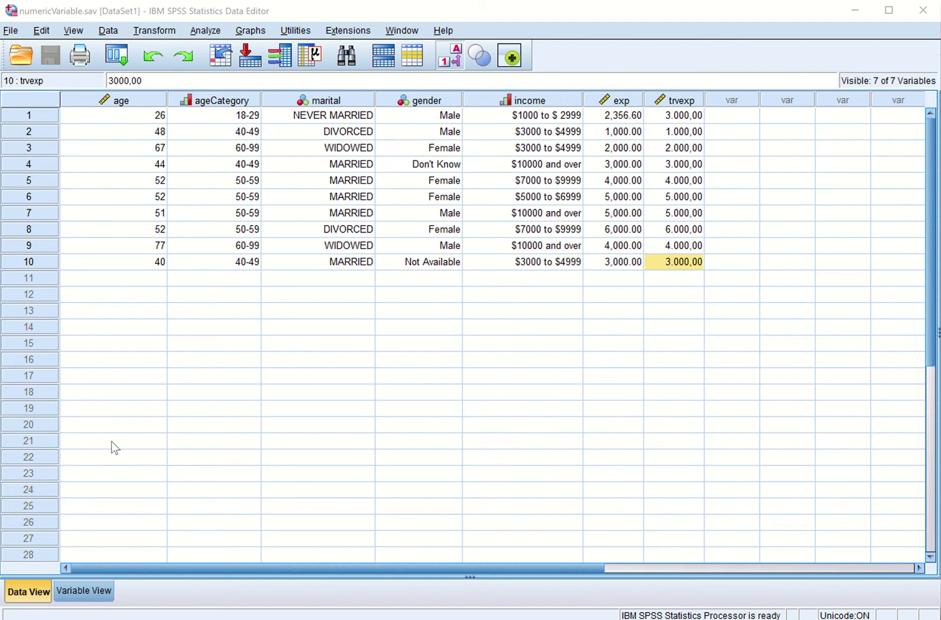
Step: Define a new variable named long in row 8 of the variable definitions
click(85, 594)
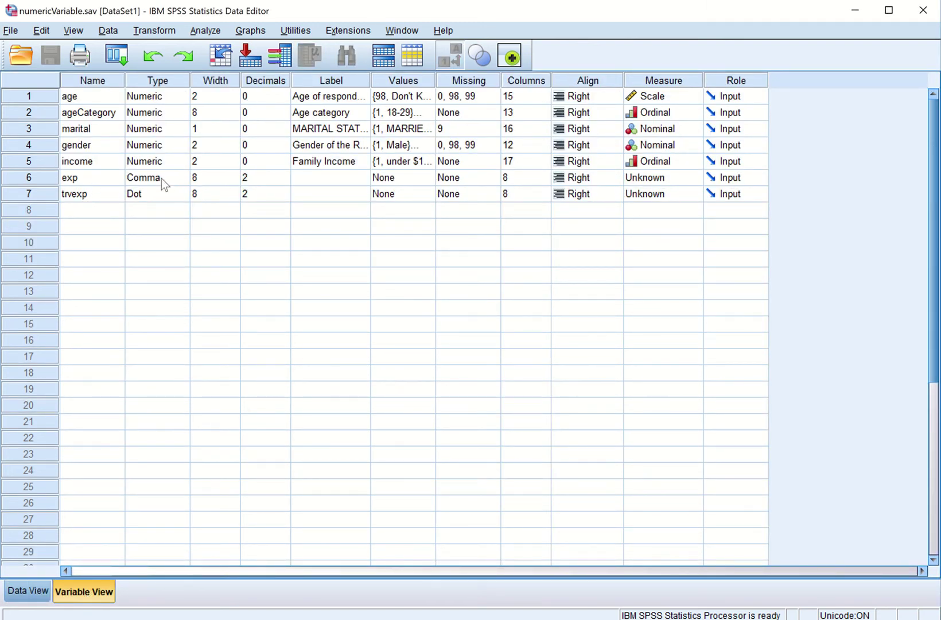
click(85, 213)
click(82, 209)
text(long)
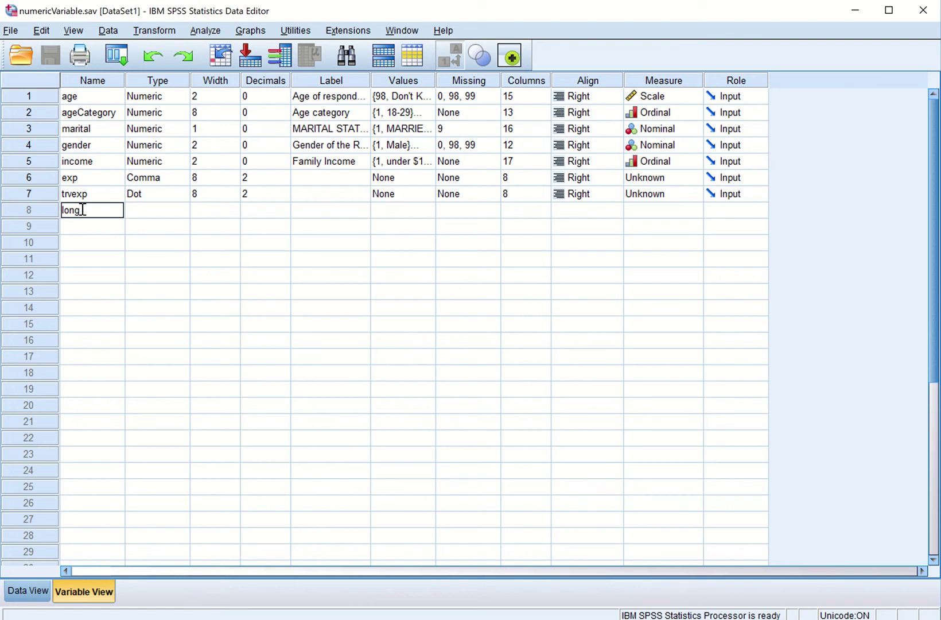
key(Return)
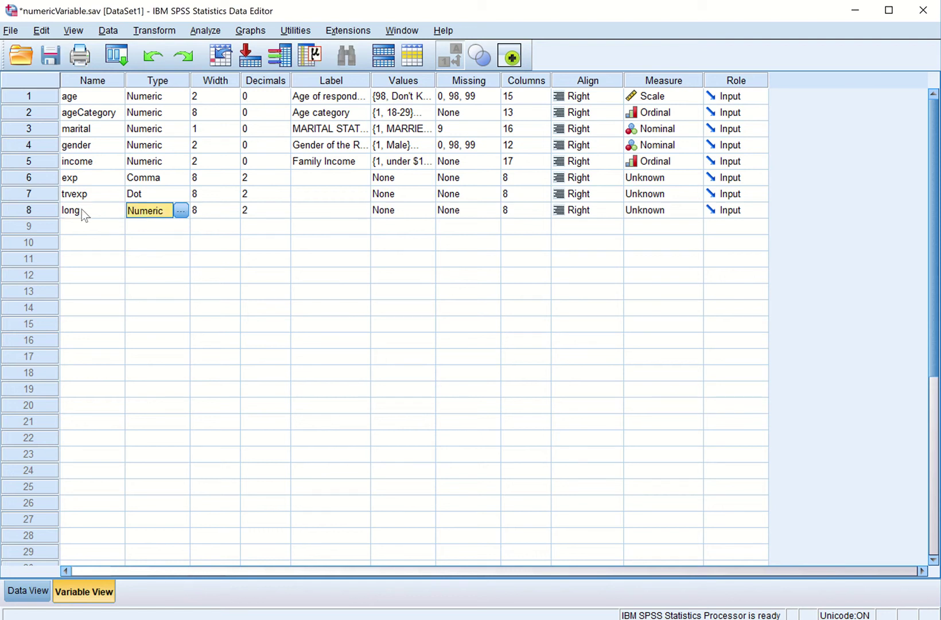
Step: Change the type of the variable long to Scientific notation
click(181, 211)
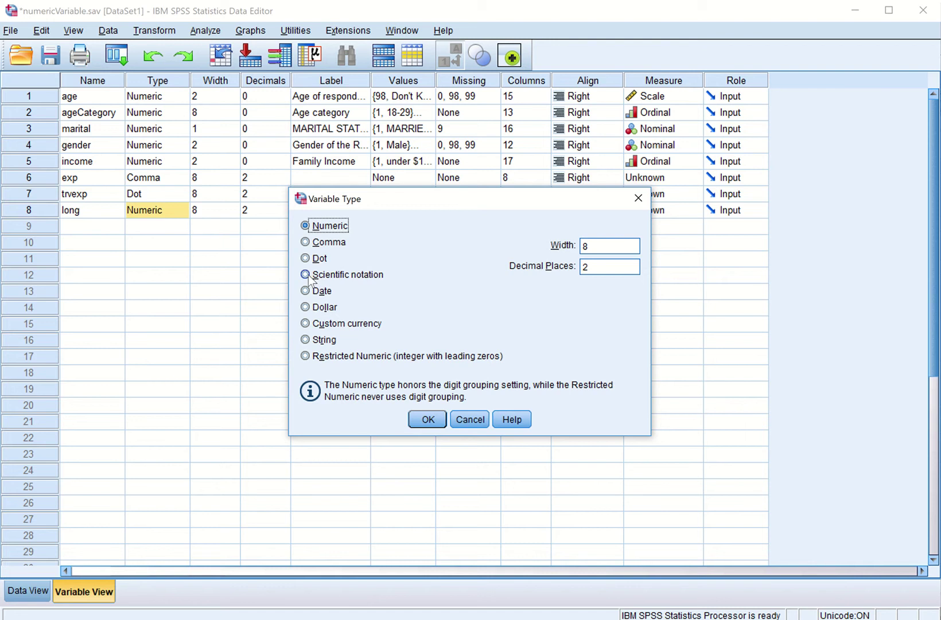
click(308, 275)
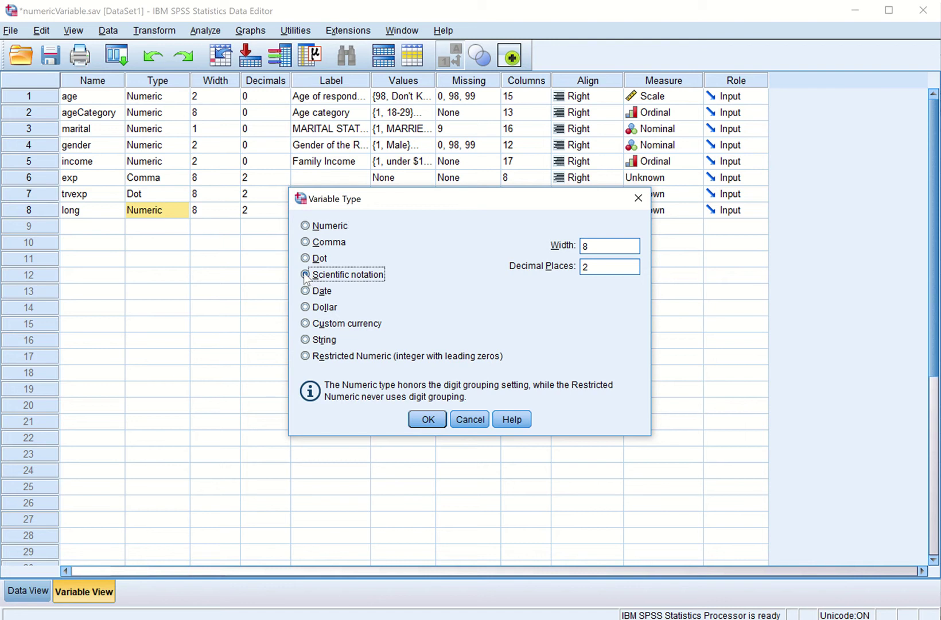
click(423, 418)
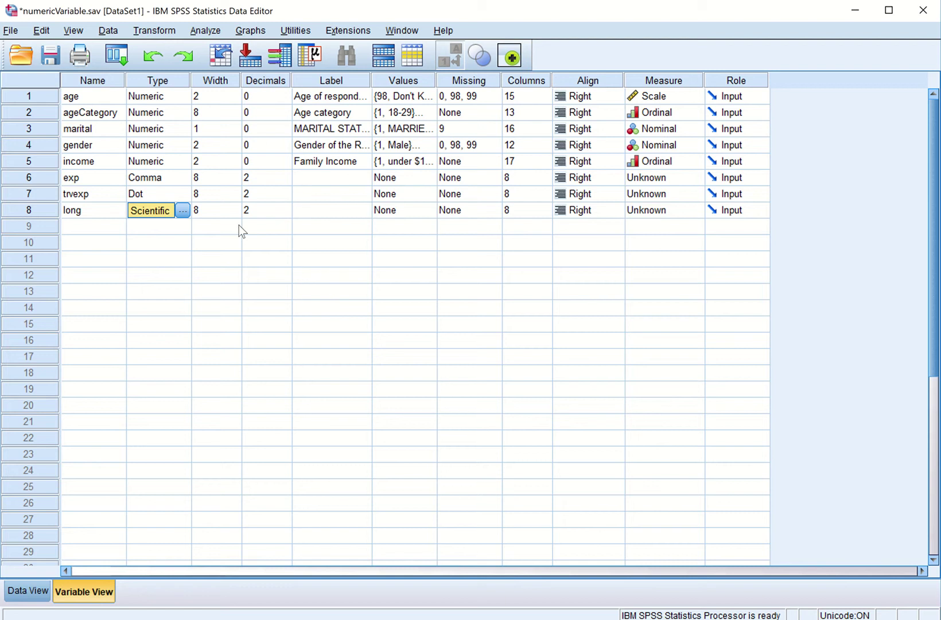
Step: Enter 1.23e2 for long in the first case of the data and select that cell to check its stored value
click(25, 593)
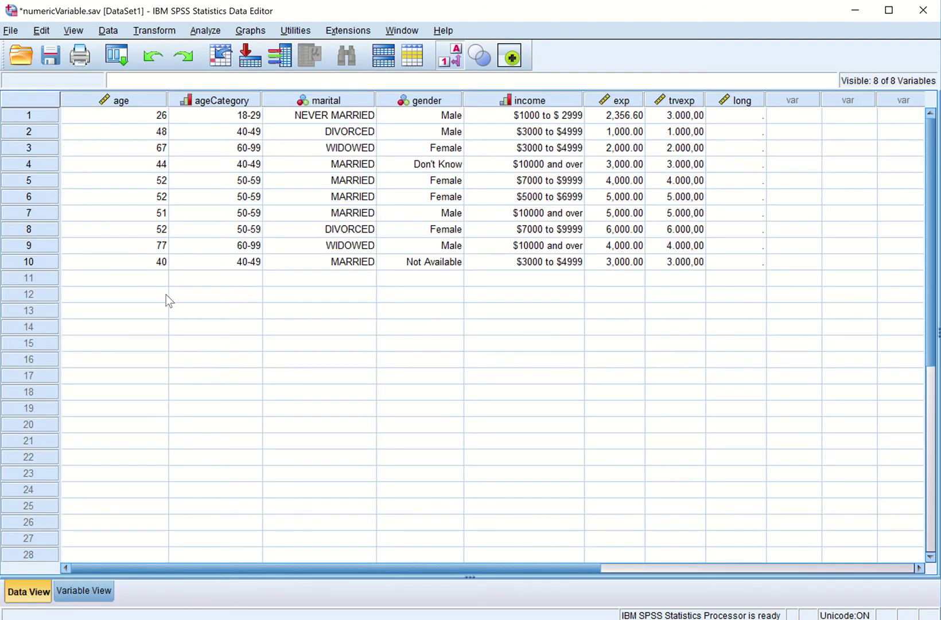
click(746, 115)
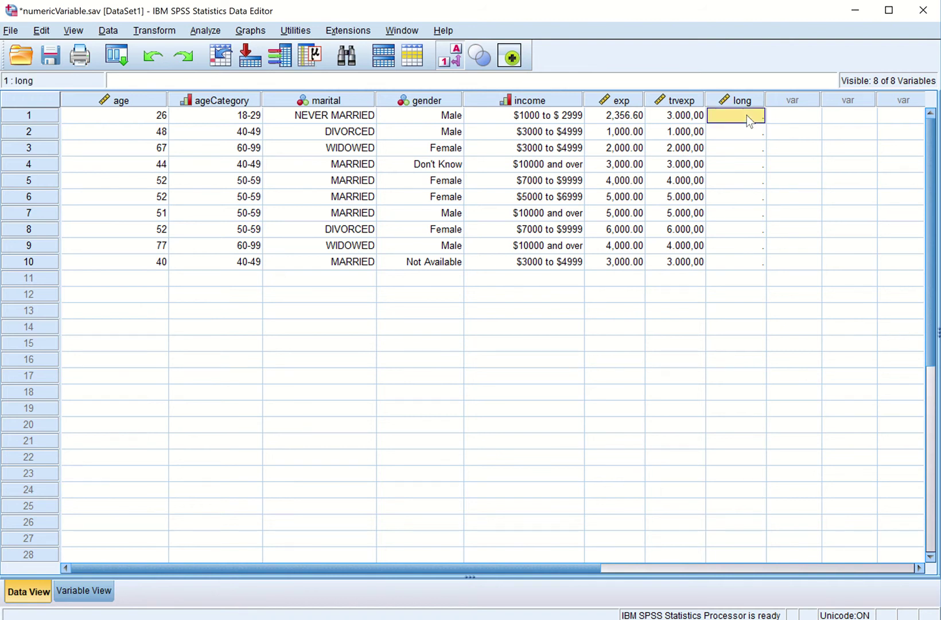
text(1.23)
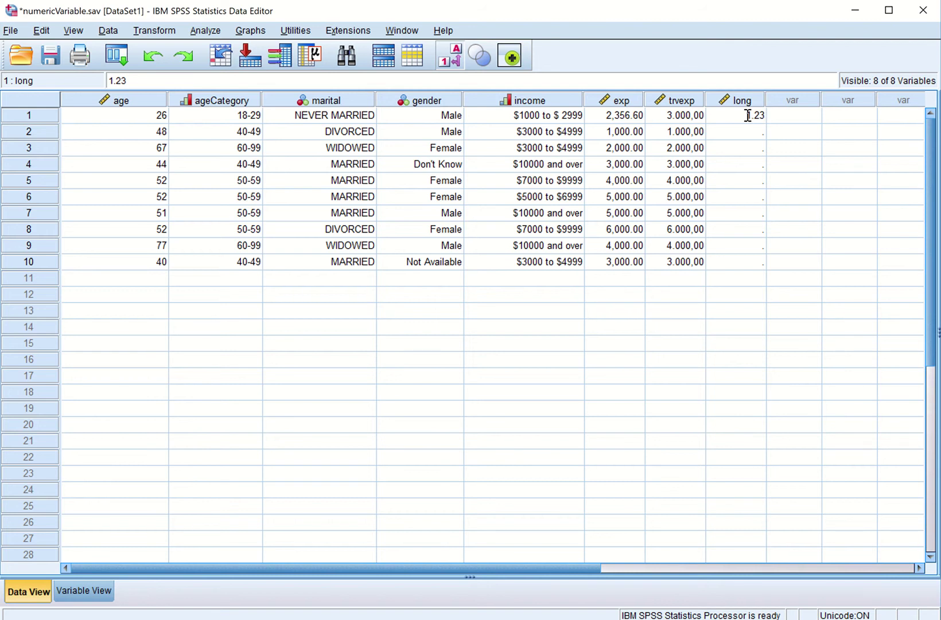
text(e2)
key(Return)
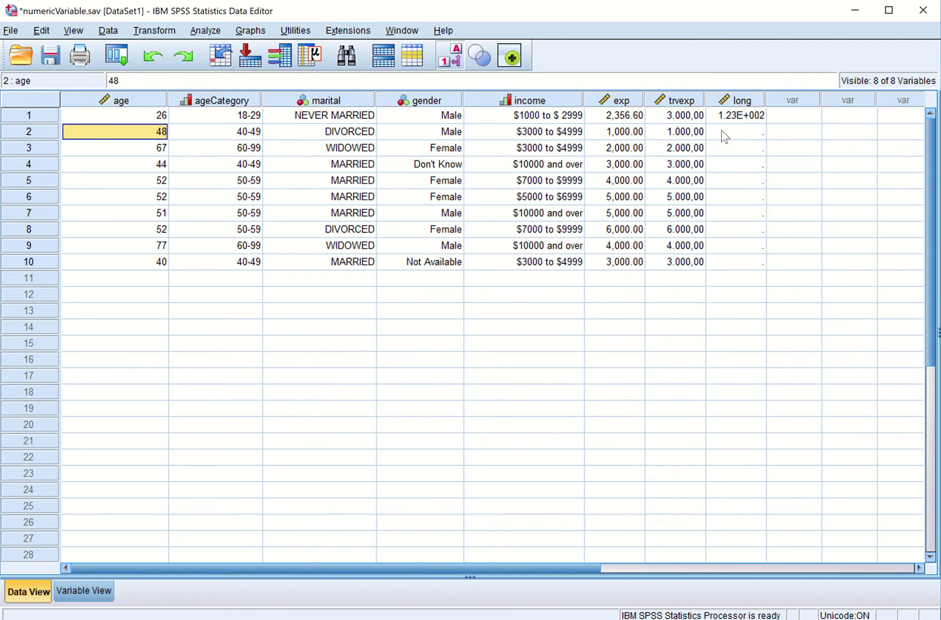
click(760, 118)
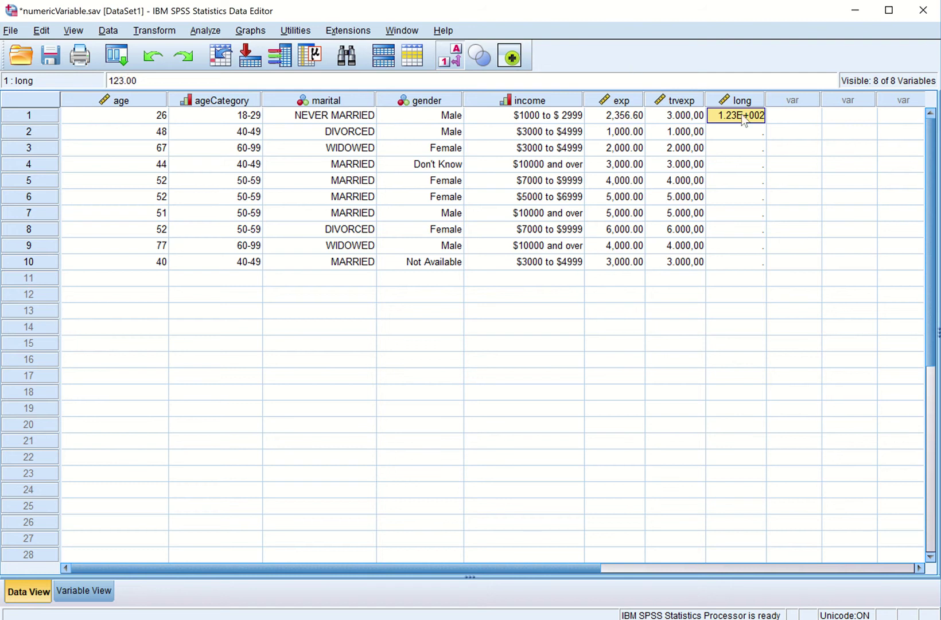
Step: Enter 1.23e+2 for long in the second case and select that cell to check its stored value
click(740, 136)
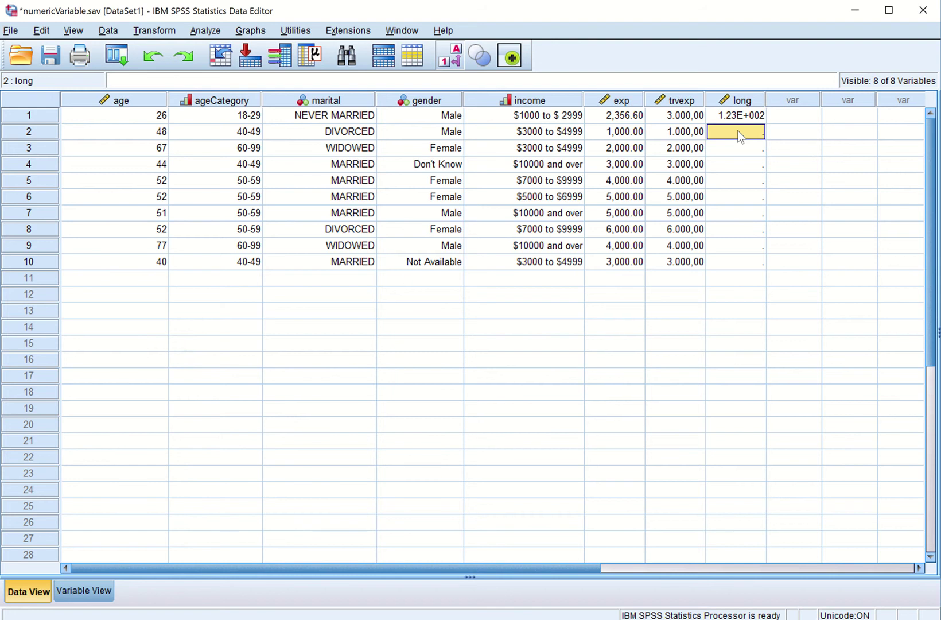
text(1.23)
text(e)
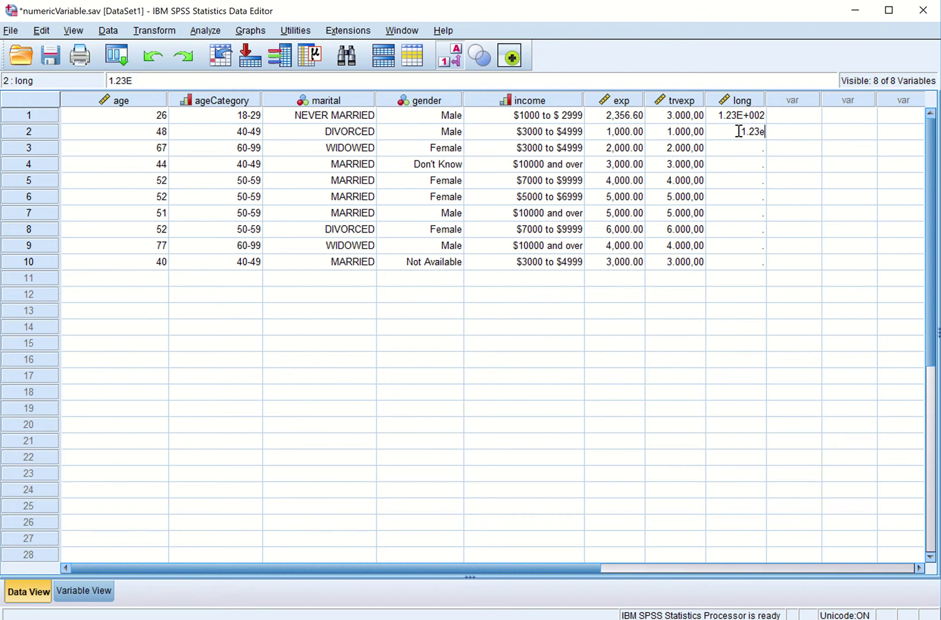
text(+2)
key(Return)
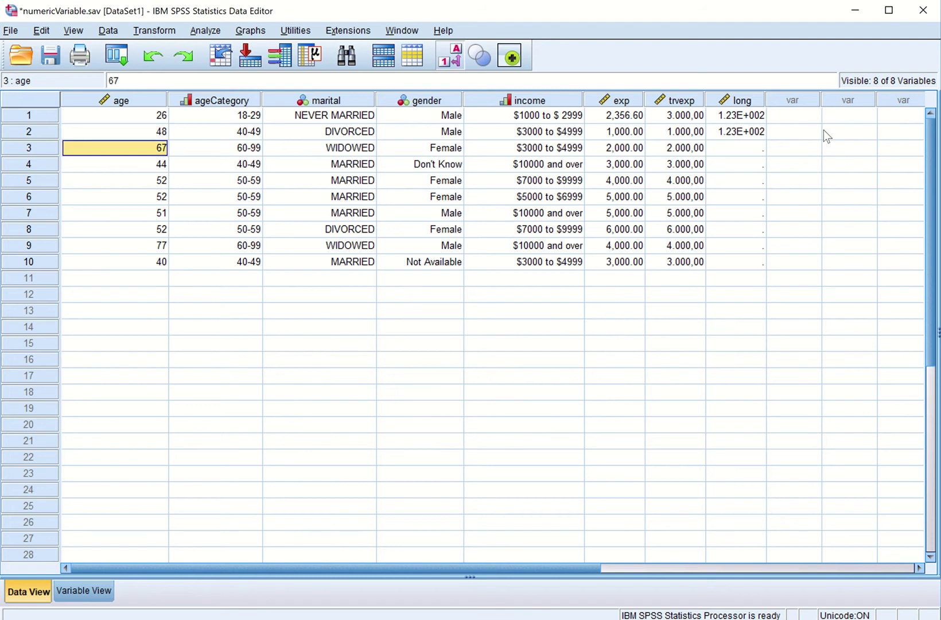
click(756, 133)
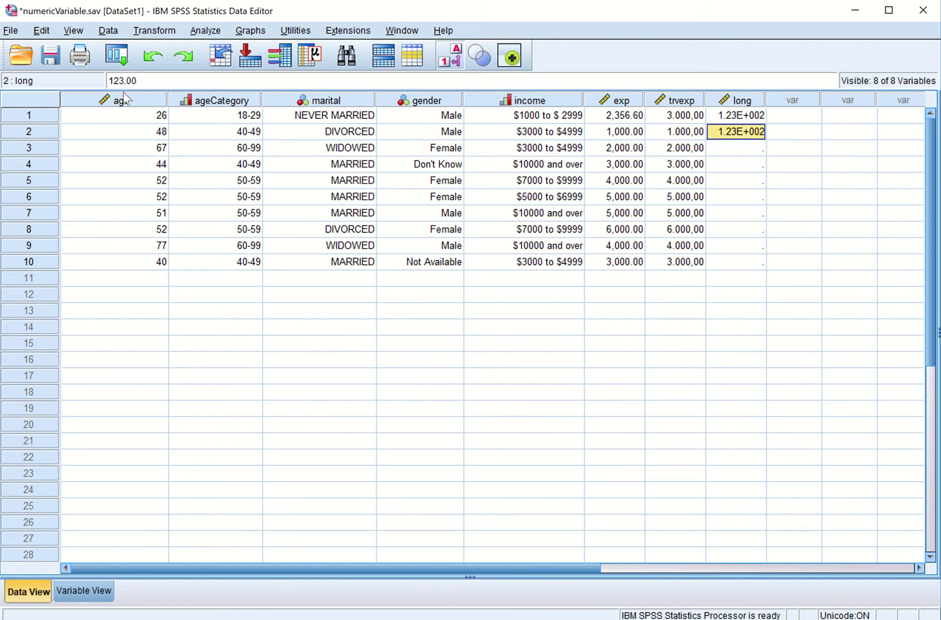
Step: Enter 1.23+2 for long in the third case and select that cell to check its stored value
click(753, 146)
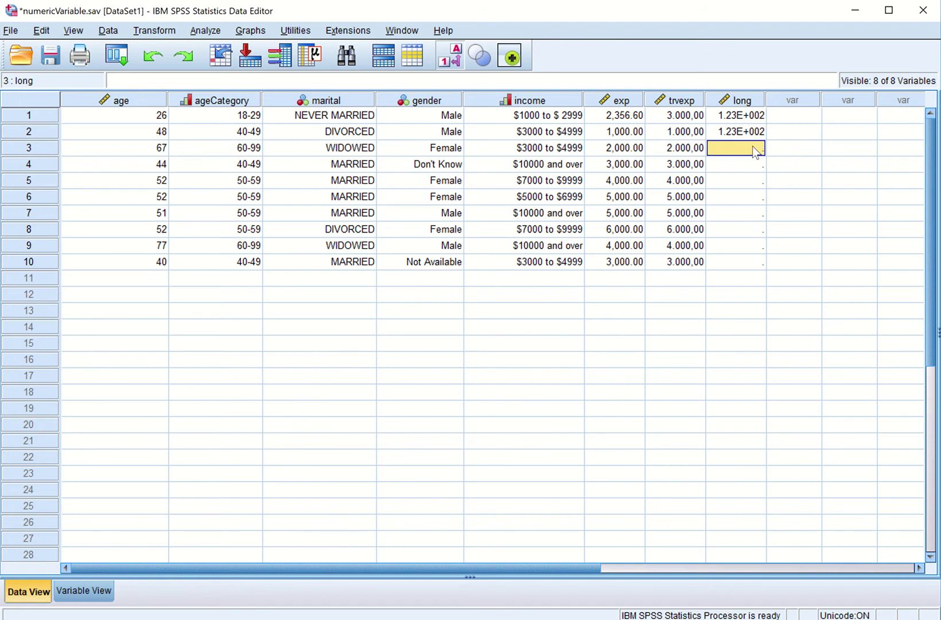
text(1)
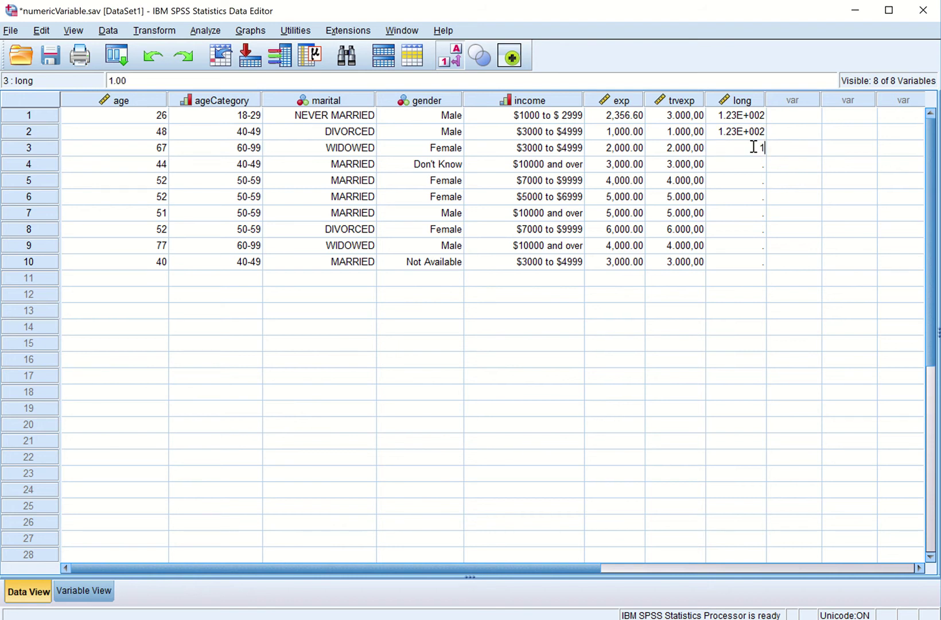
text(.23+2)
key(Return)
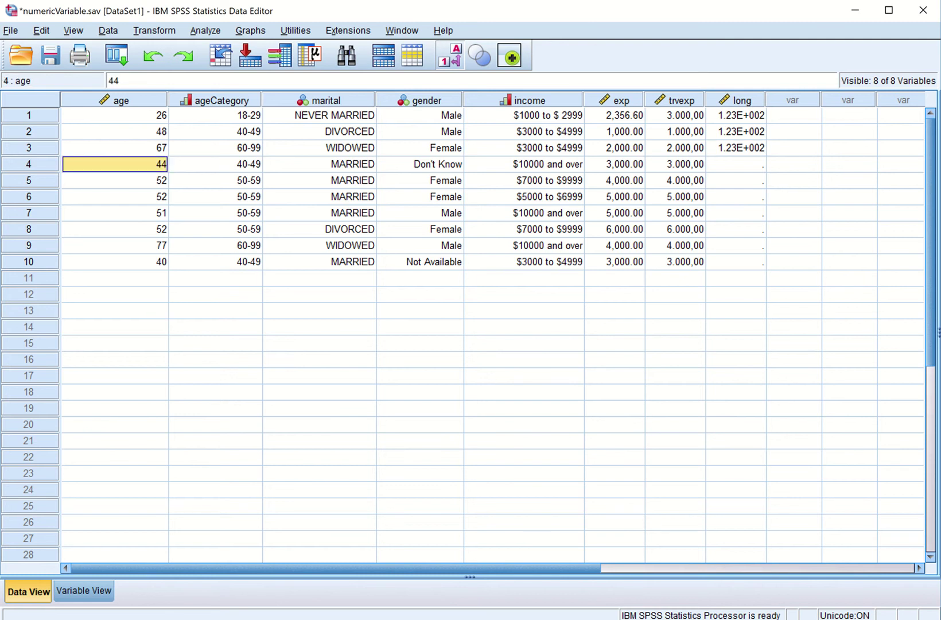
click(749, 148)
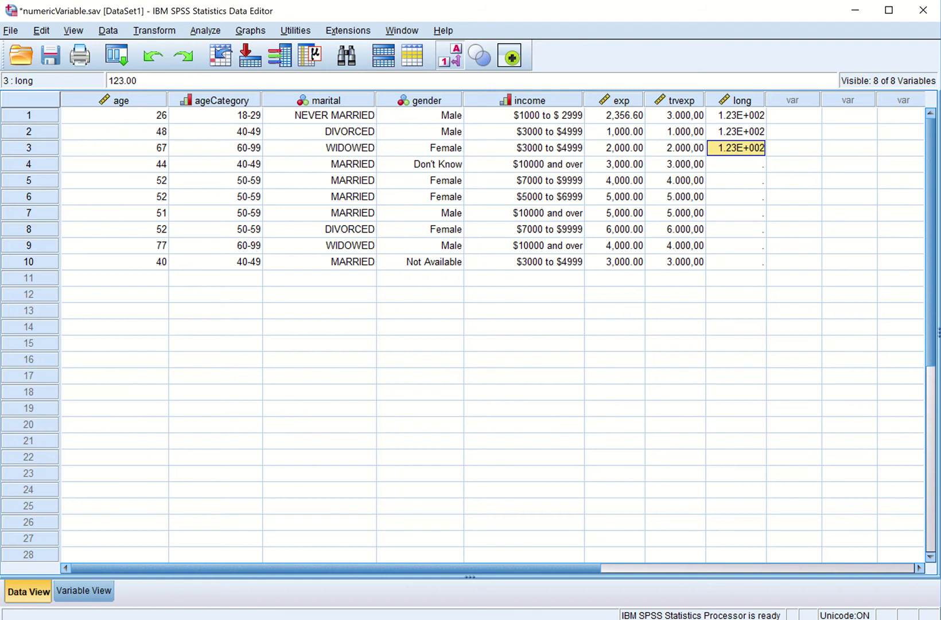
Step: Review the handwritten notation table in the whiteboard window and return to the SPSS data editor
click(445, 602)
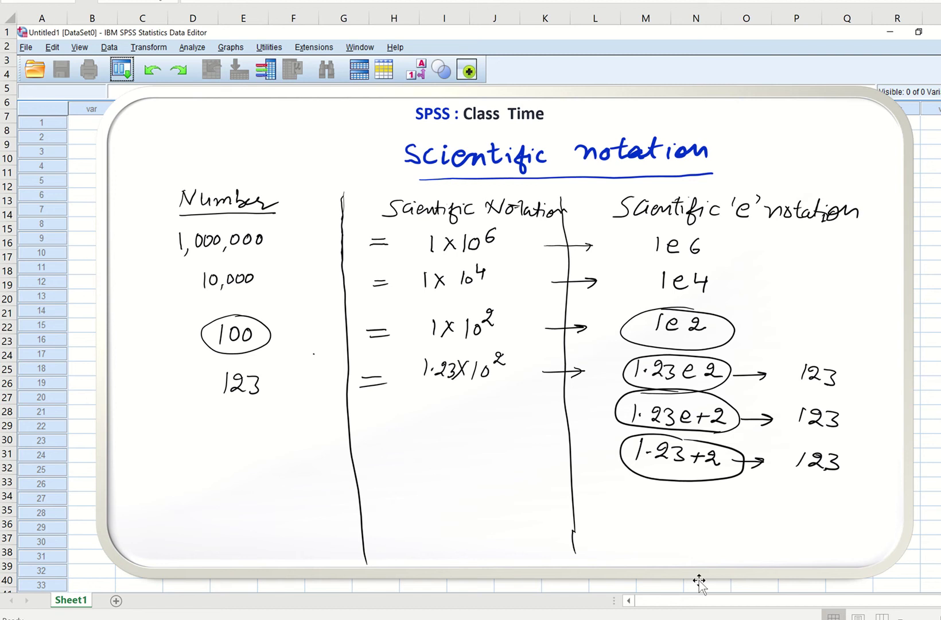
mouse_move(650, 619)
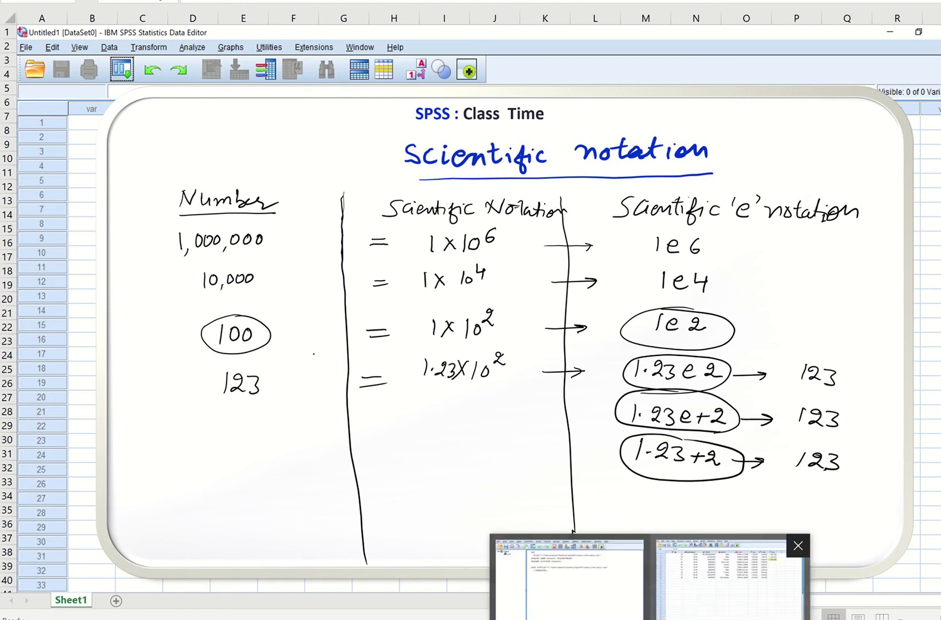
click(729, 579)
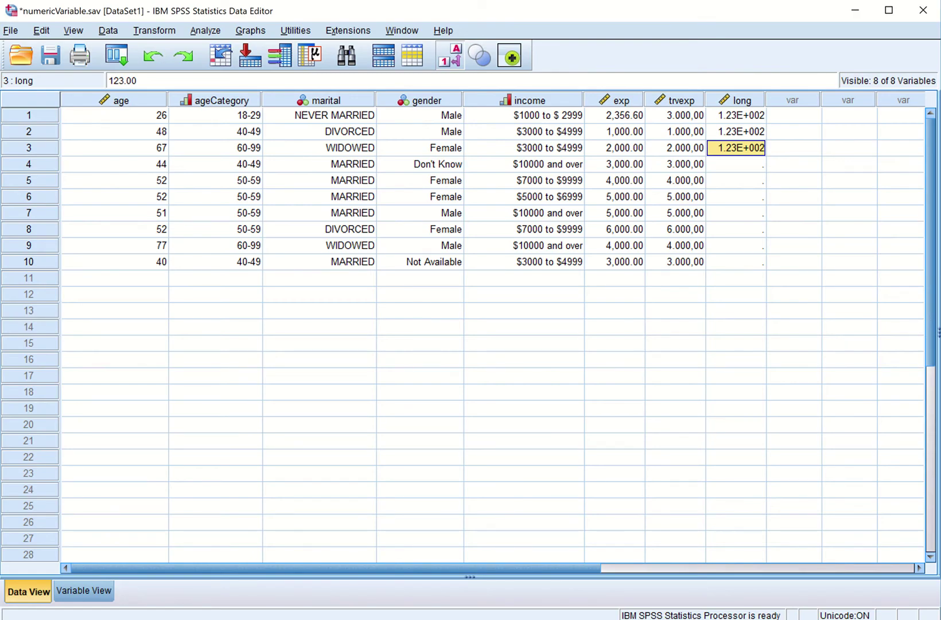
Step: Increase the Width setting of the variable long in the variable definitions
click(82, 589)
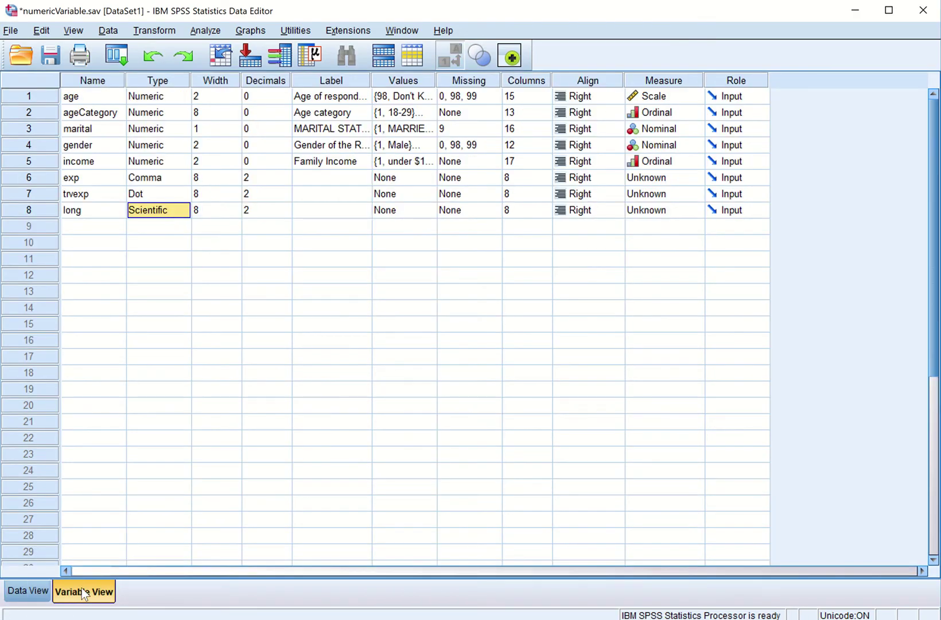
click(232, 210)
click(234, 211)
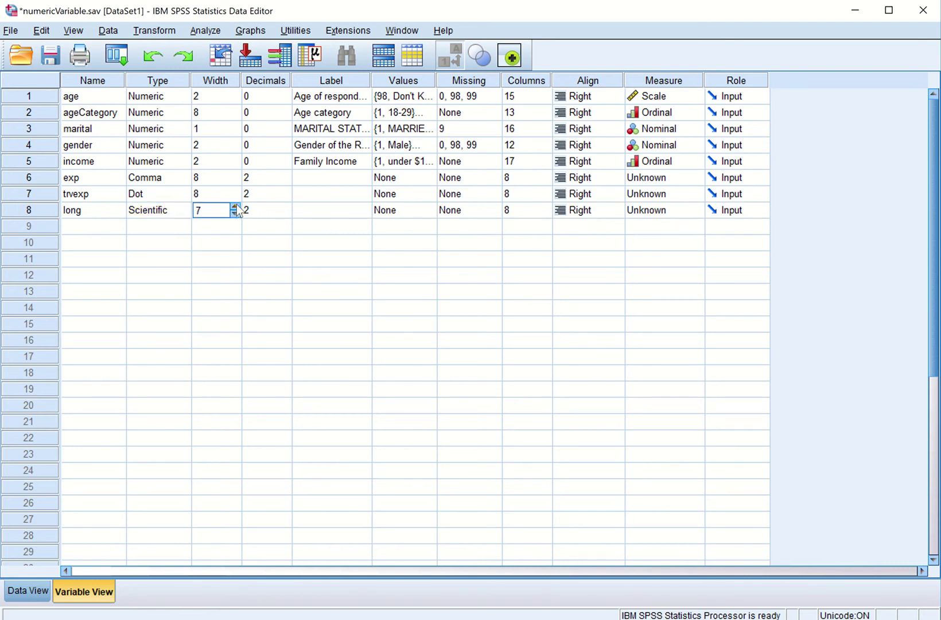
click(237, 205)
click(237, 204)
click(237, 204)
click(237, 204)
click(237, 204)
click(237, 205)
click(237, 204)
click(237, 204)
click(237, 204)
click(237, 205)
click(237, 204)
click(237, 205)
click(237, 205)
click(237, 204)
click(237, 205)
click(238, 204)
click(237, 204)
click(237, 204)
click(237, 204)
click(237, 204)
click(237, 204)
click(237, 204)
click(237, 205)
click(237, 204)
click(237, 204)
click(237, 204)
click(237, 205)
double_click(237, 205)
click(237, 204)
click(237, 204)
click(237, 205)
Step: Enter 1.23e10 for long in the fourth case of the data
click(27, 591)
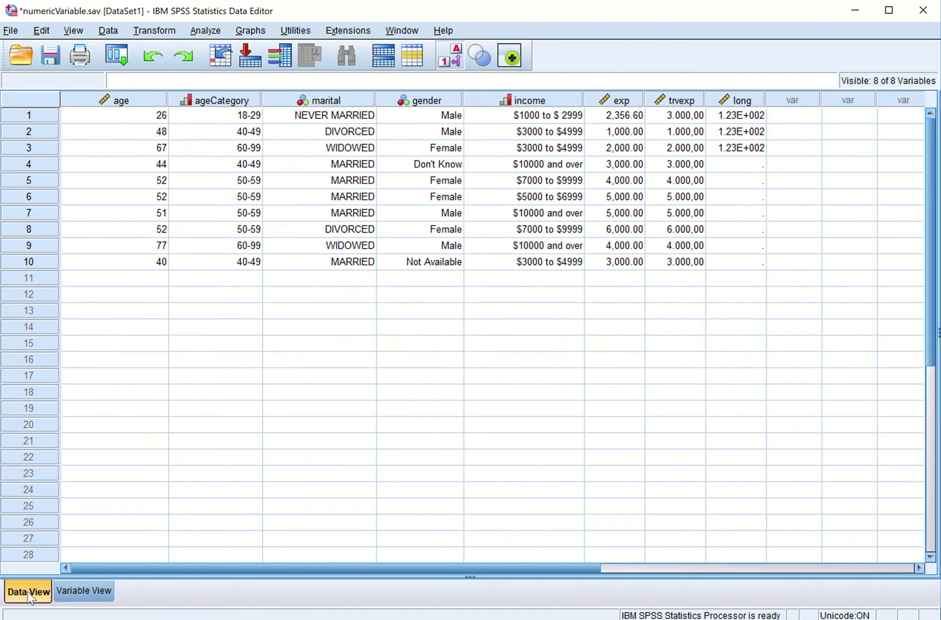
click(743, 164)
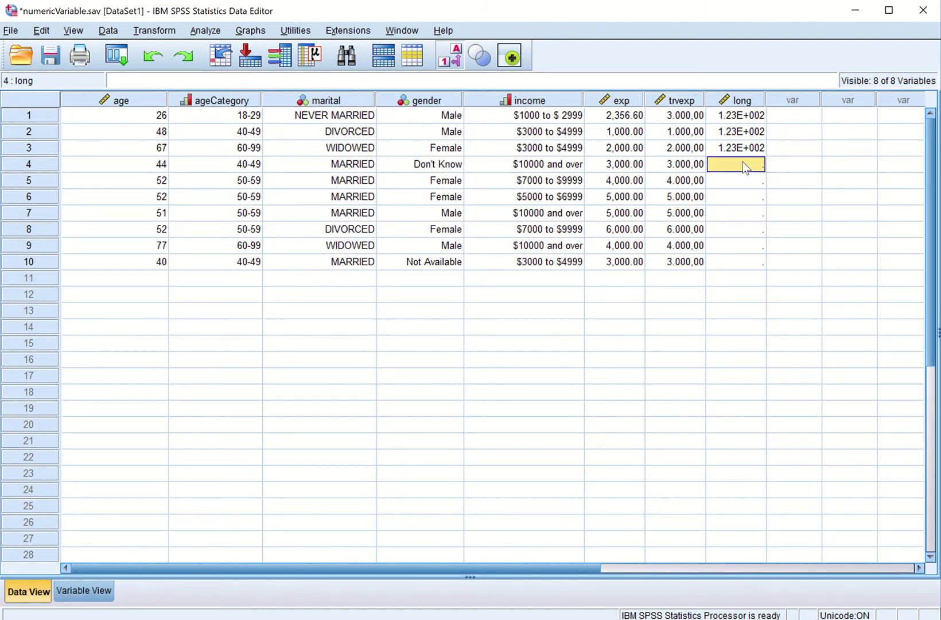
text(1.23e10)
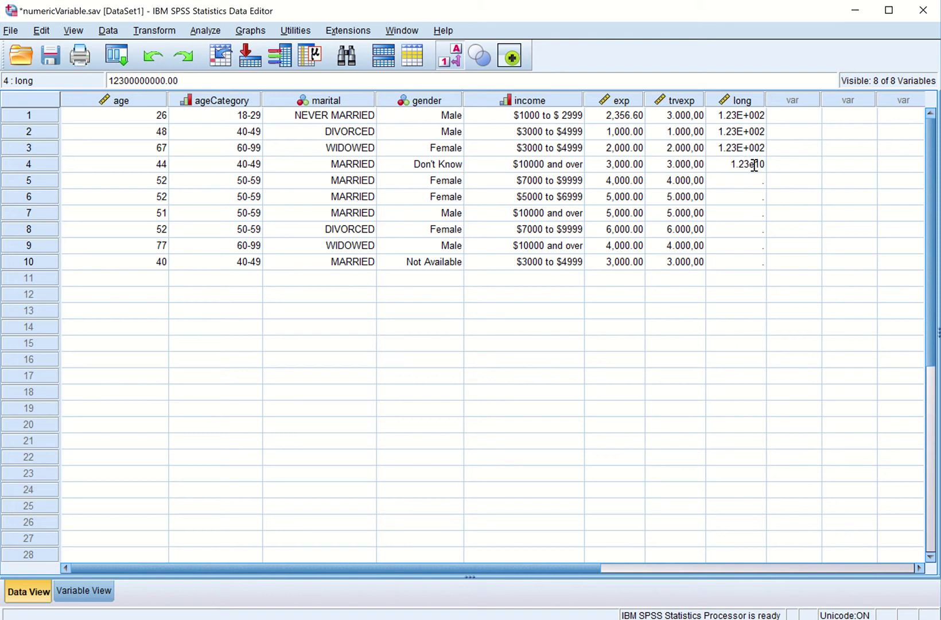
key(Return)
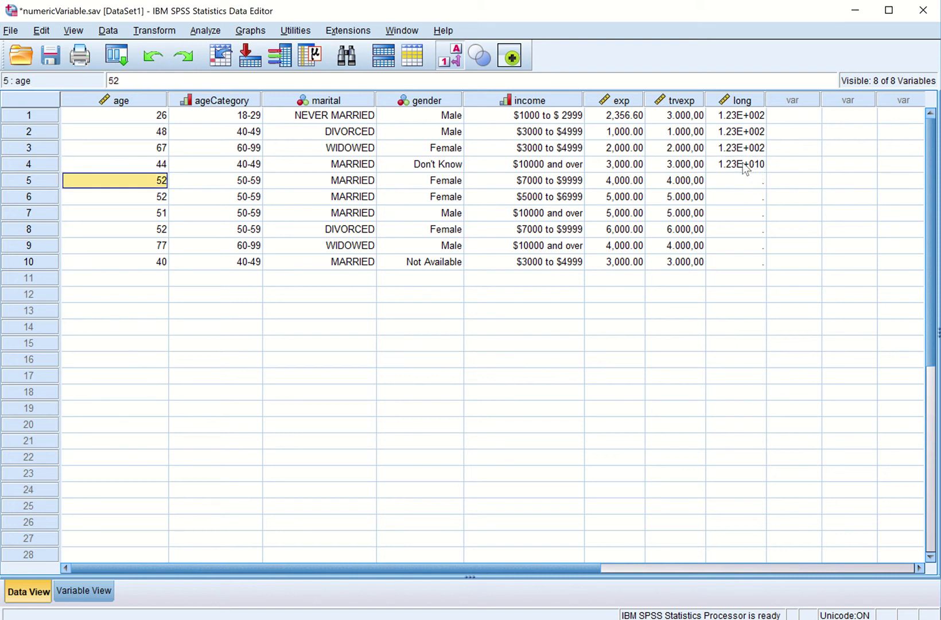
Step: Check the full stored value of long in the fourth case by highlighting its digits
click(745, 163)
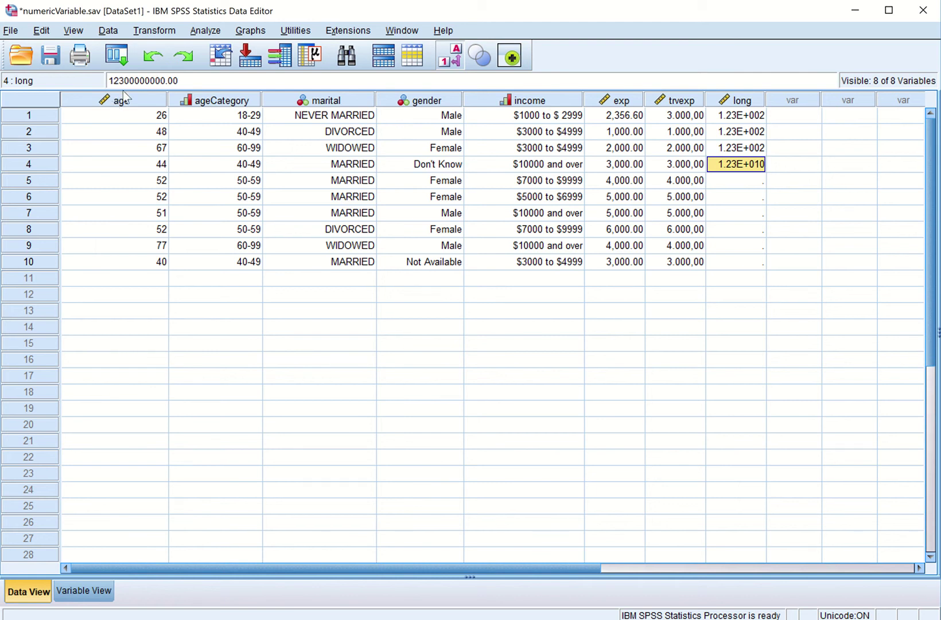
click(180, 79)
drag(180, 78, 104, 84)
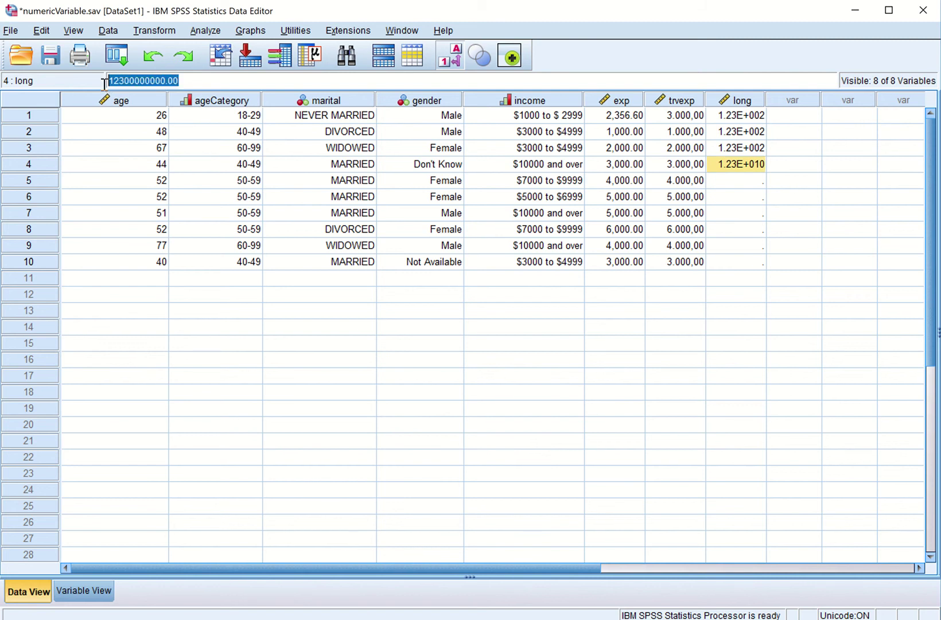
click(192, 78)
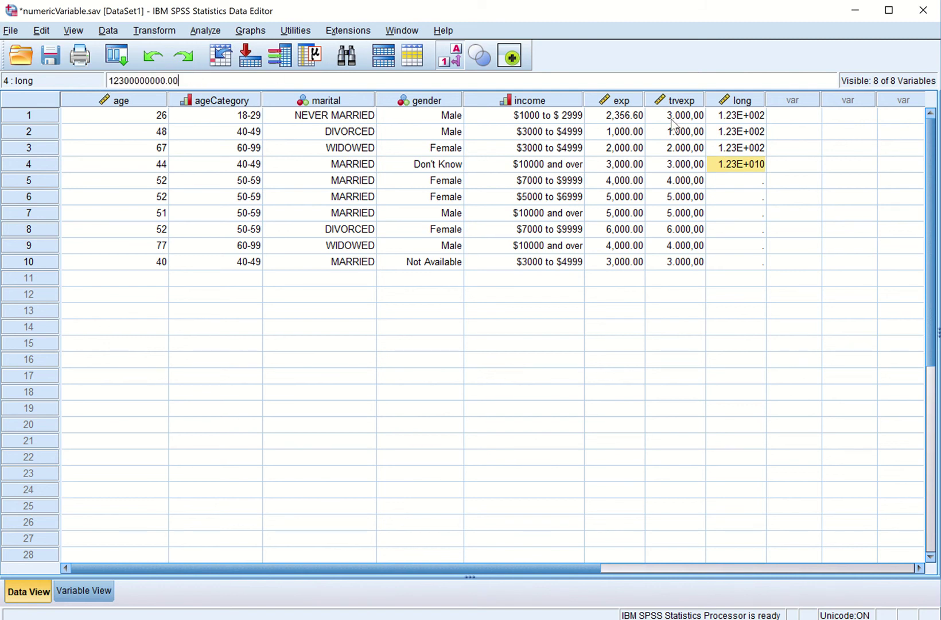
Step: Enter 1.23e100 for long in the fifth case and select that cell to check its stored value
click(749, 181)
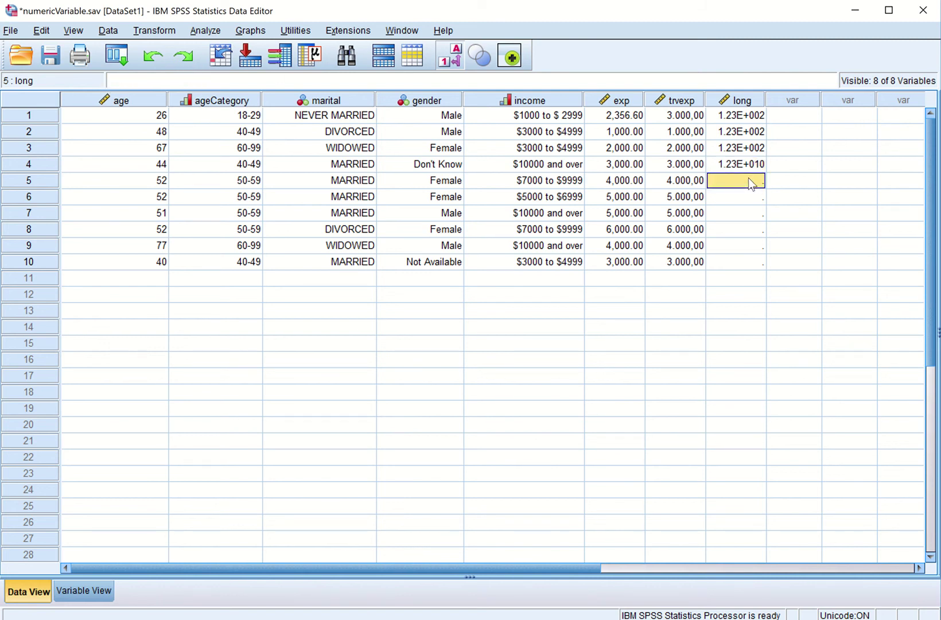
text(1.2)
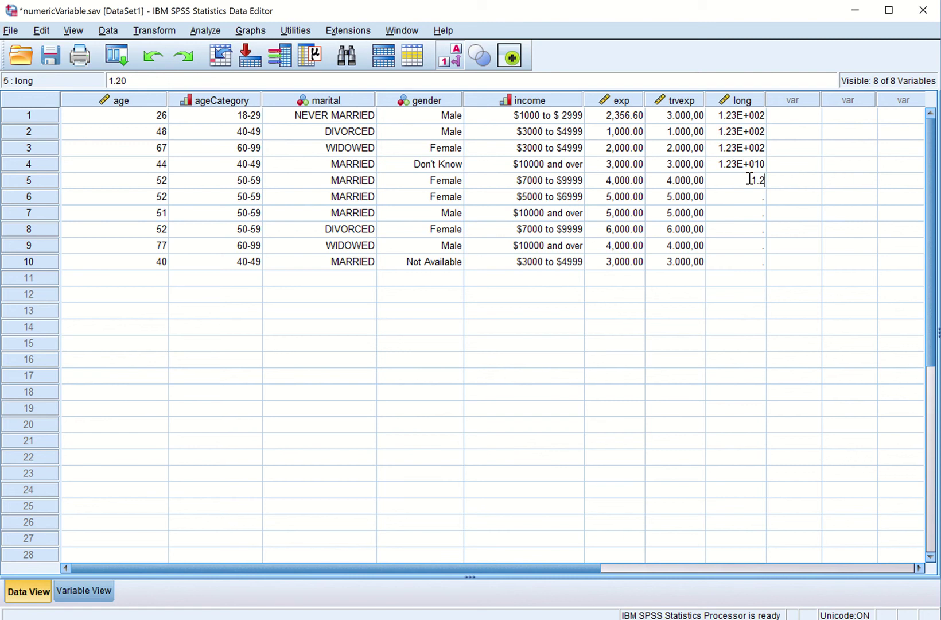
text(3e100)
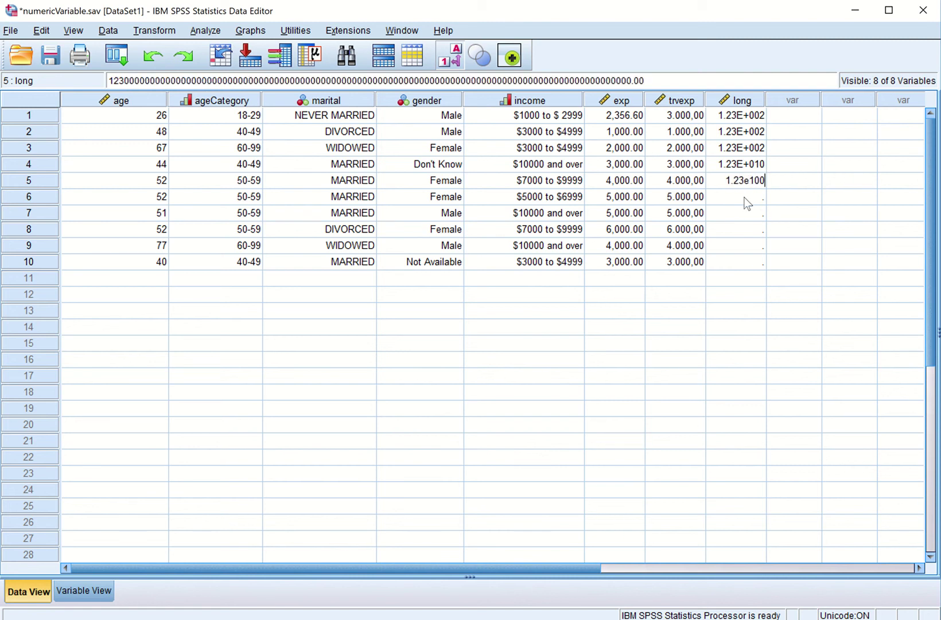
key(Return)
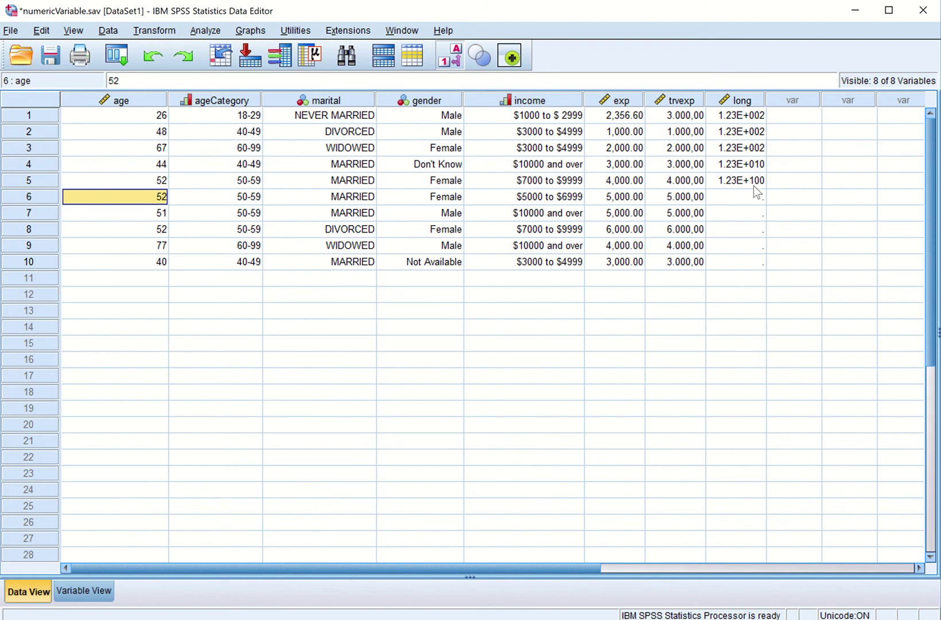
click(757, 182)
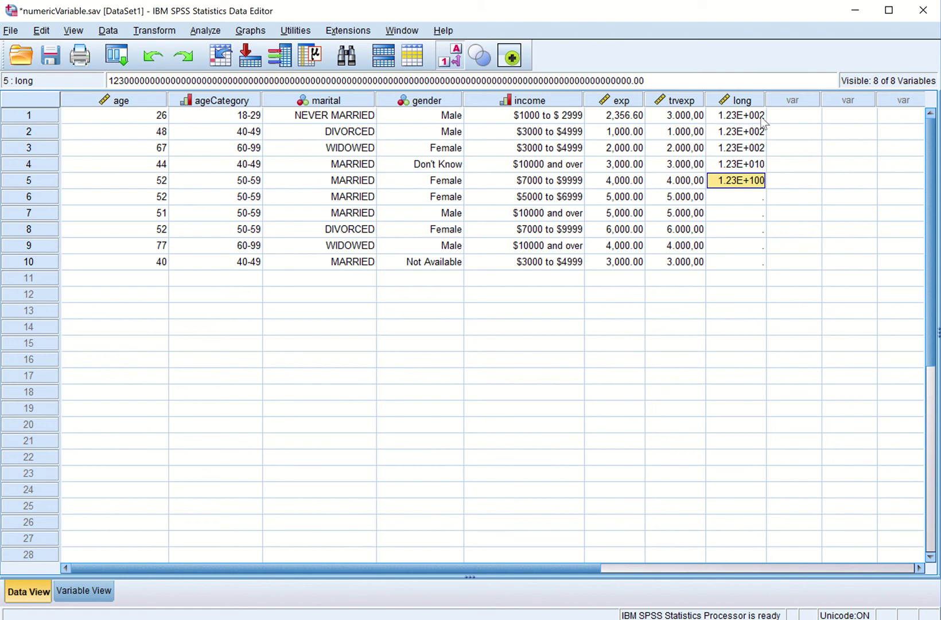
Step: Enter 1.23e200 for long in the sixth case of the data
click(749, 196)
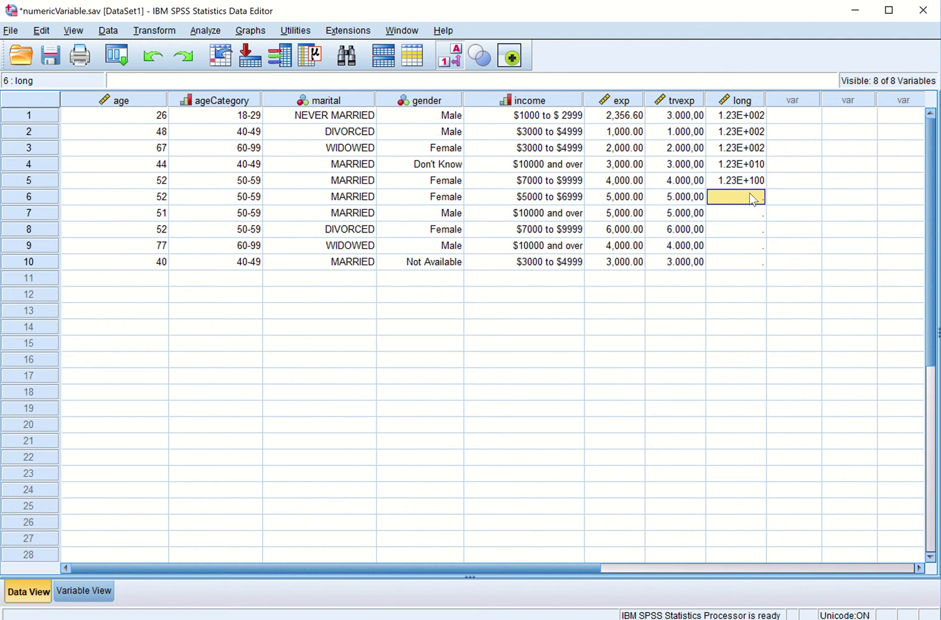
text(1.23)
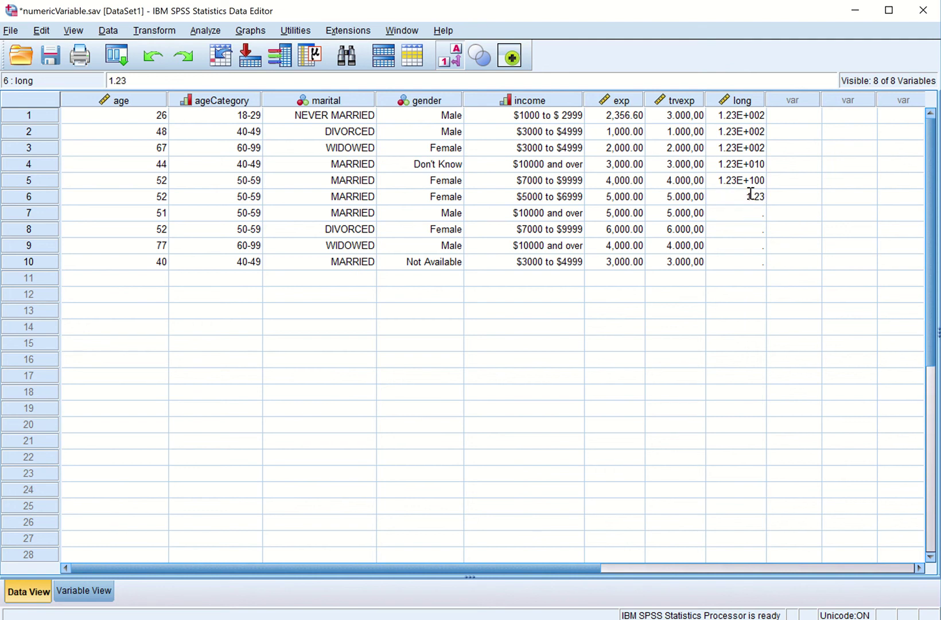
text(e200)
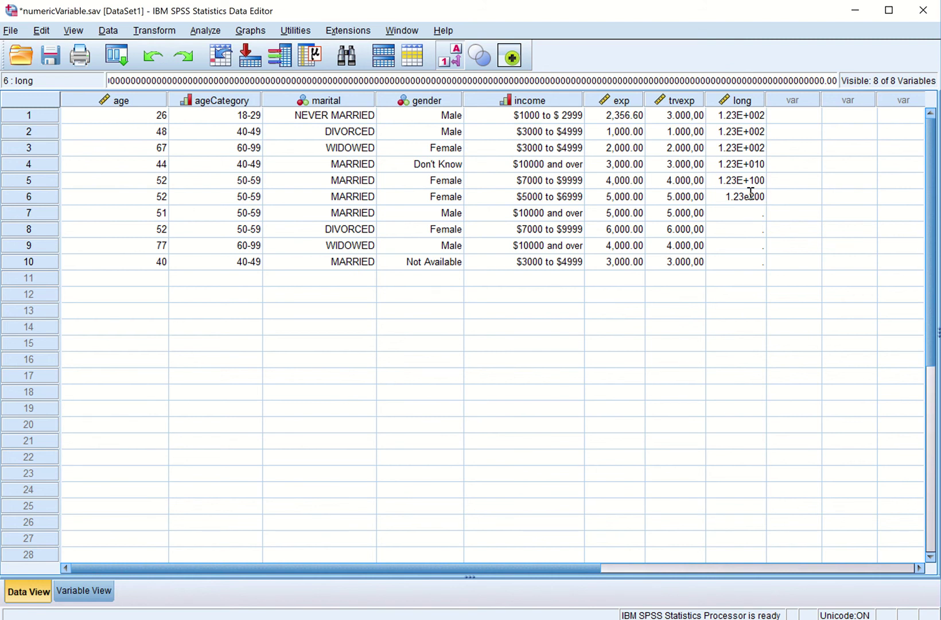
key(Return)
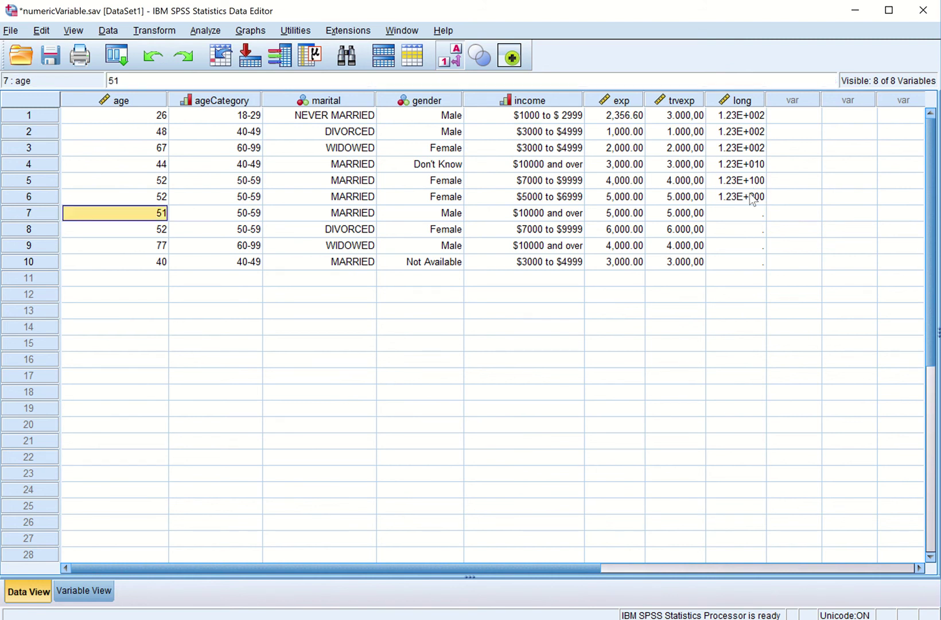
Step: Enter 1.23+300 for long in the seventh case and select that cell to check its stored value
click(745, 217)
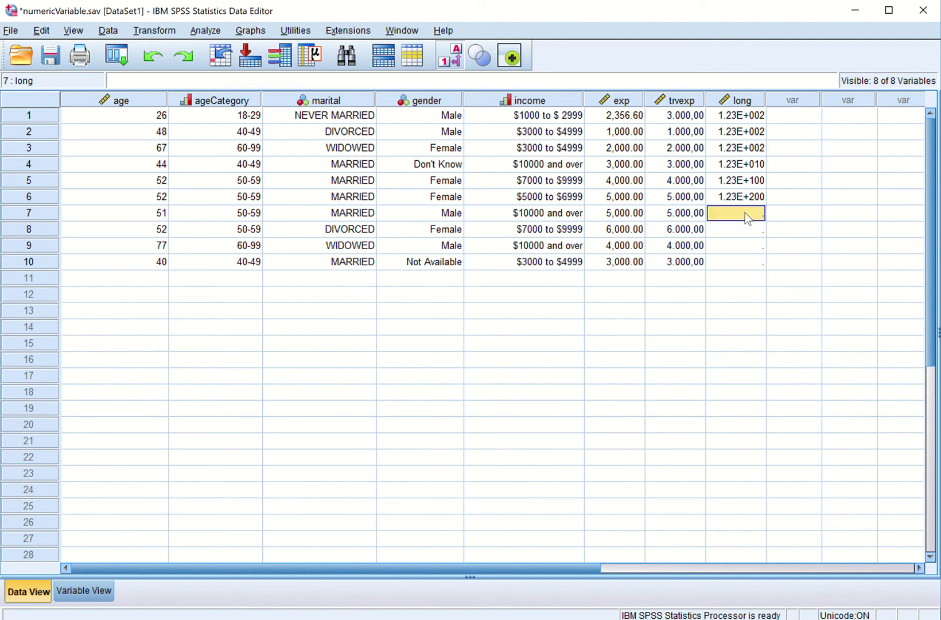
text(1.23)
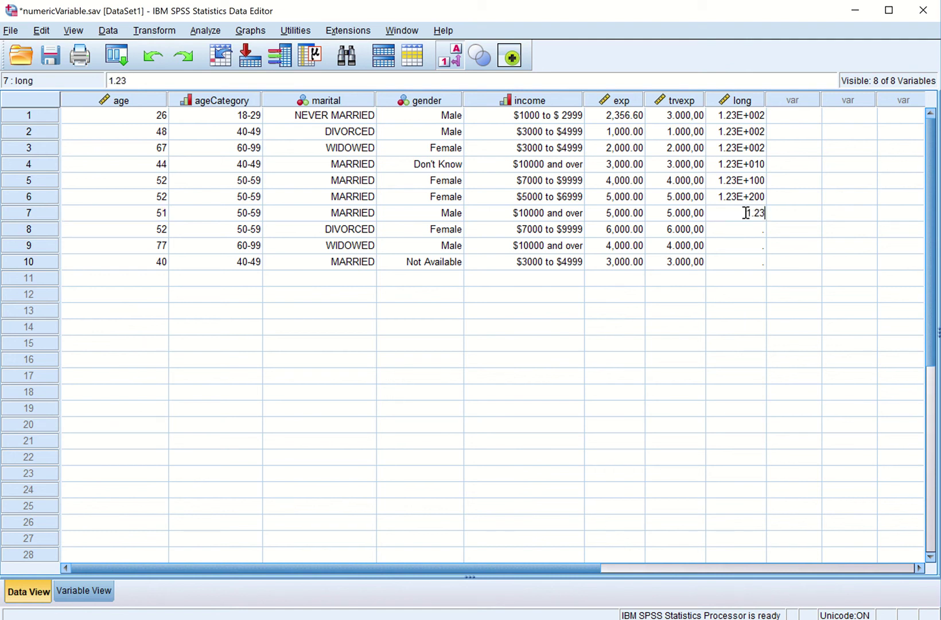
text(30)
click(745, 213)
text(+300)
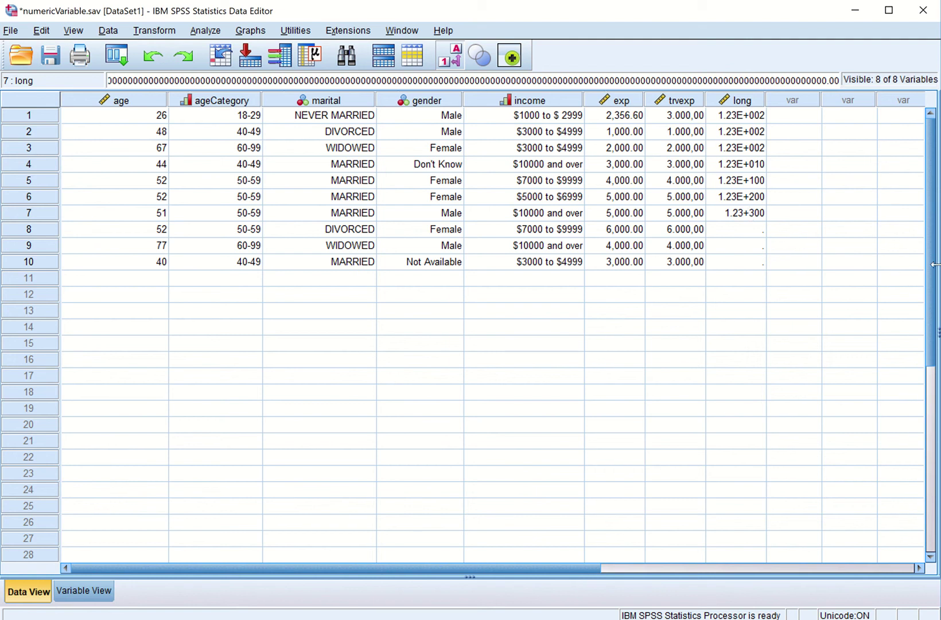
key(Tab)
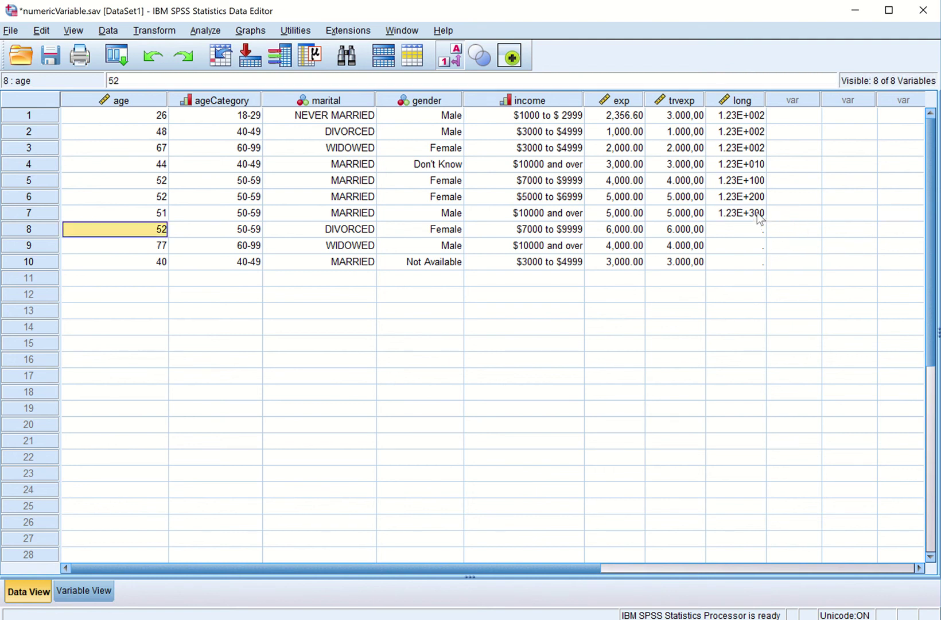
click(752, 211)
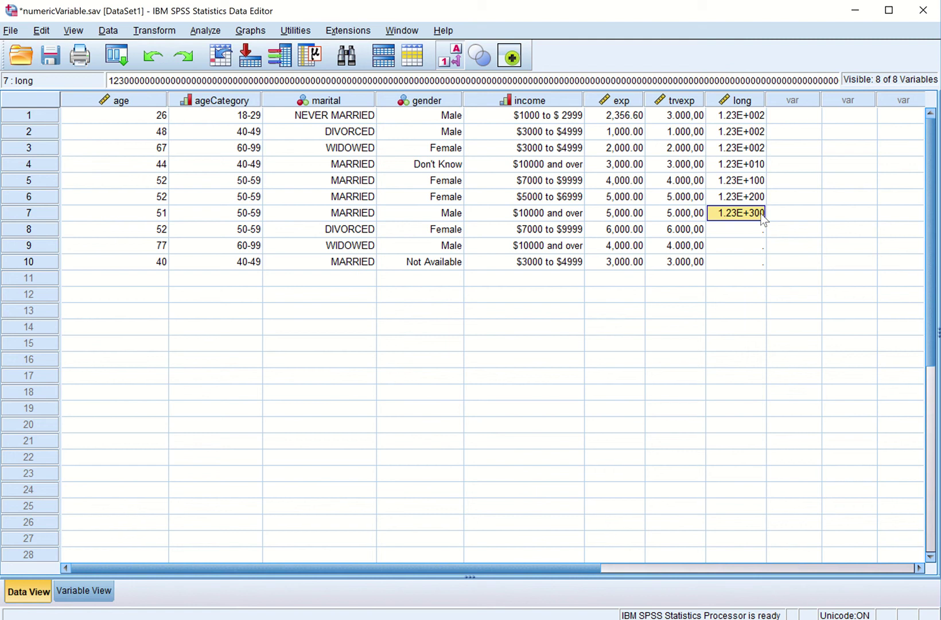
Step: Enter 1.23+305 for long in the eighth case of the data
click(748, 232)
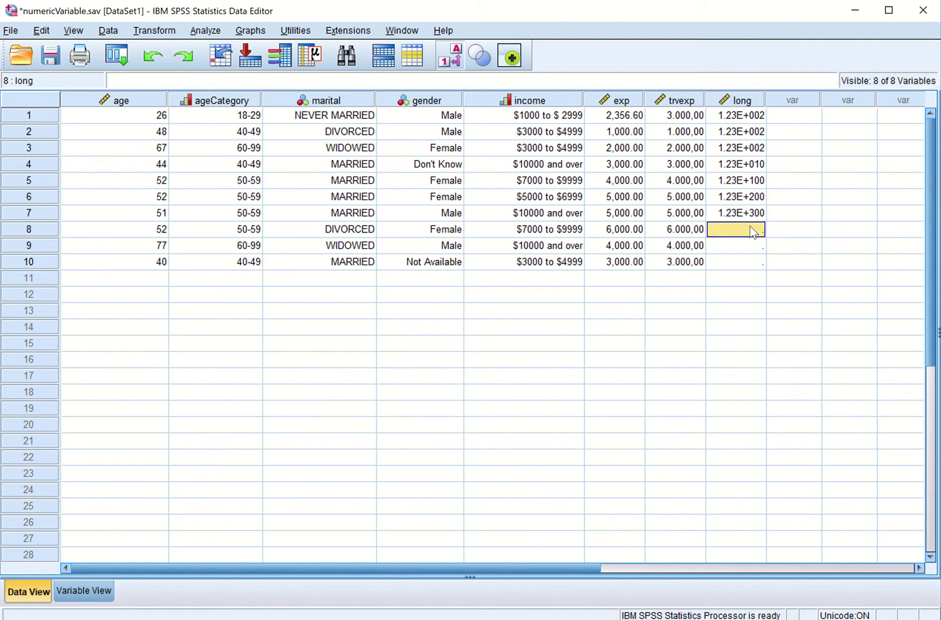
text(1.23)
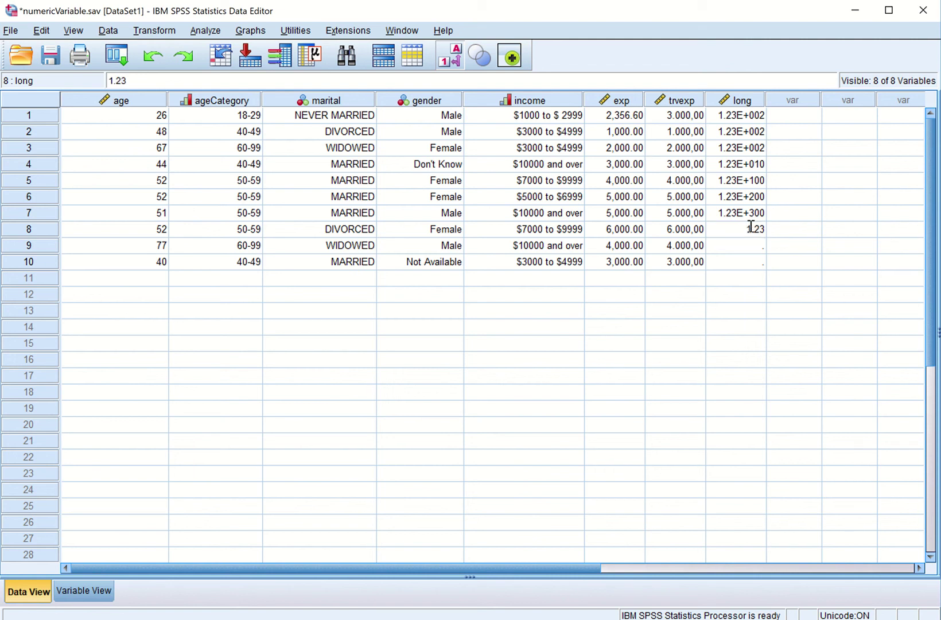
text(+305)
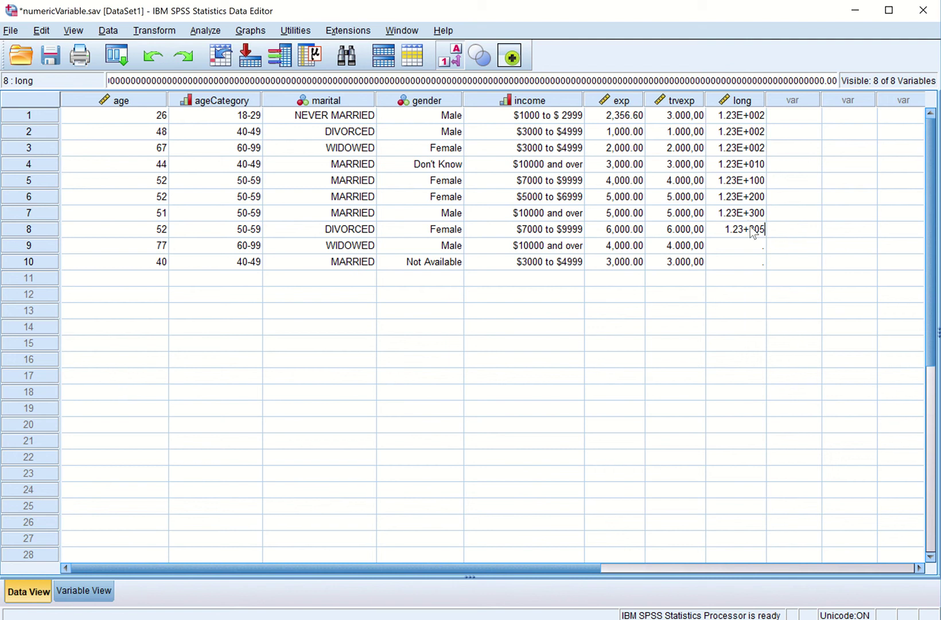
key(Tab)
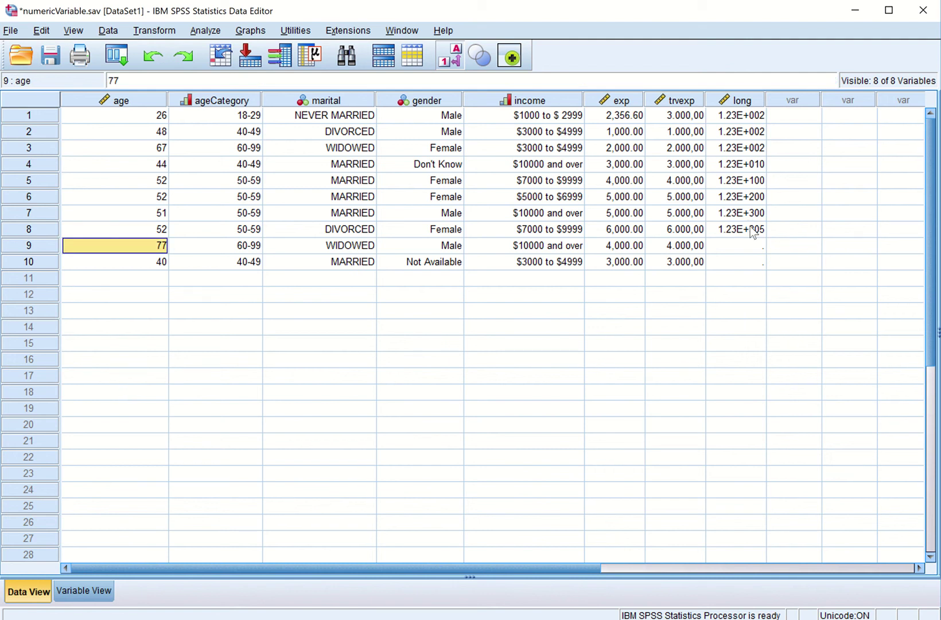
Step: Try to enter 1.23e309 for long in the ninth case of the data
click(752, 247)
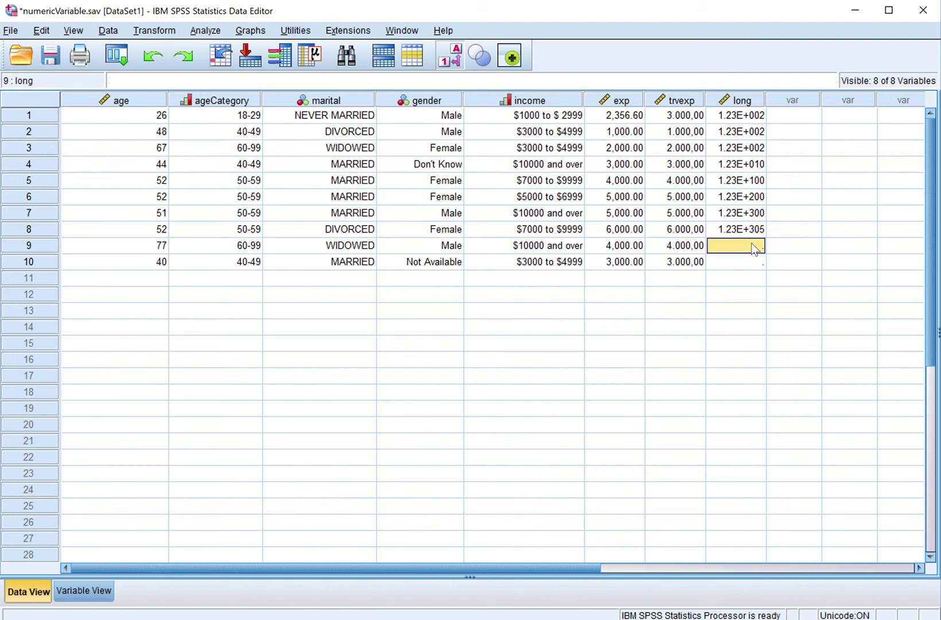
text(1.23)
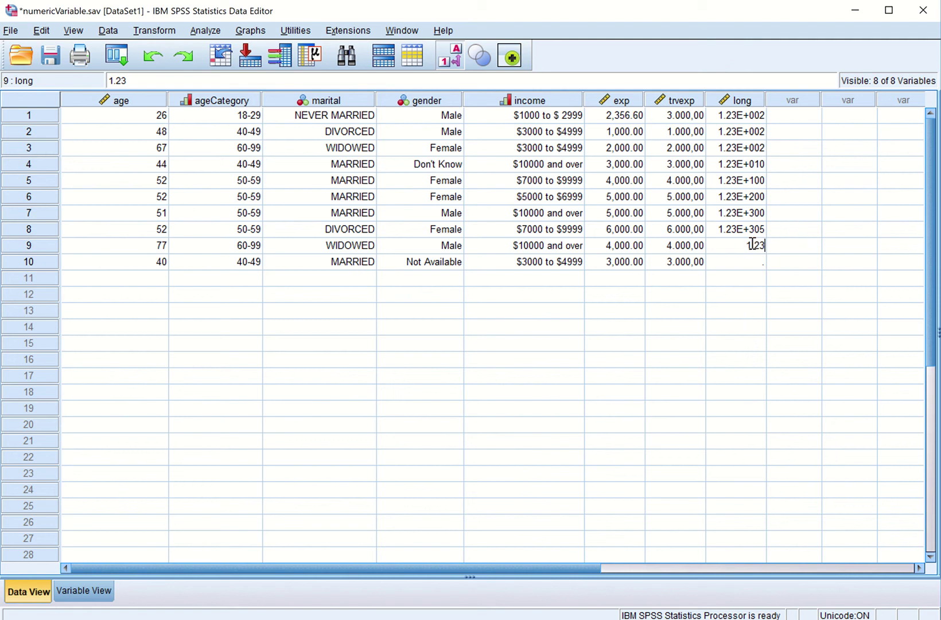
text(e309)
key(Tab)
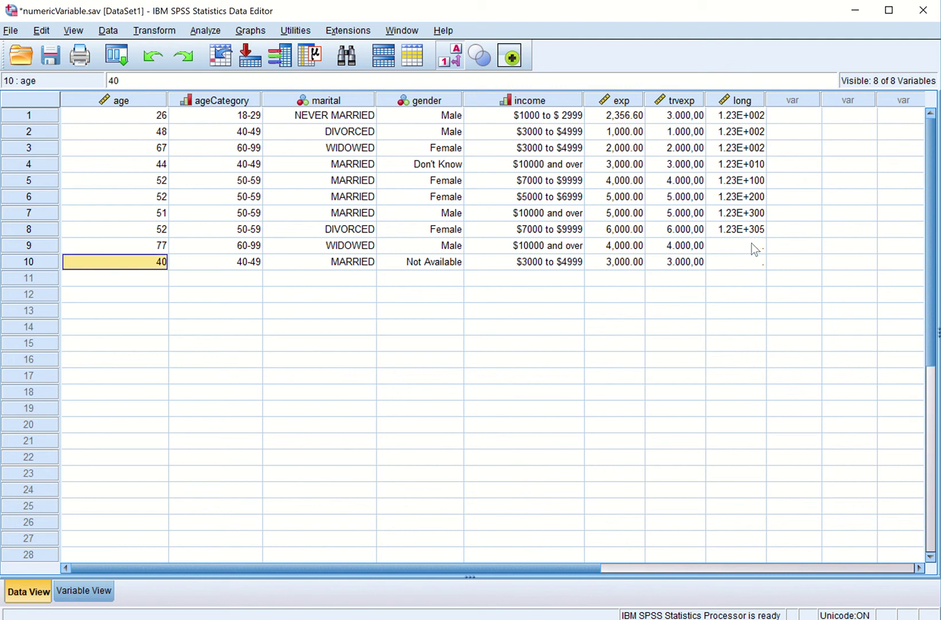
Step: Enter 1.23E+307 for long in the ninth case of the data
click(752, 242)
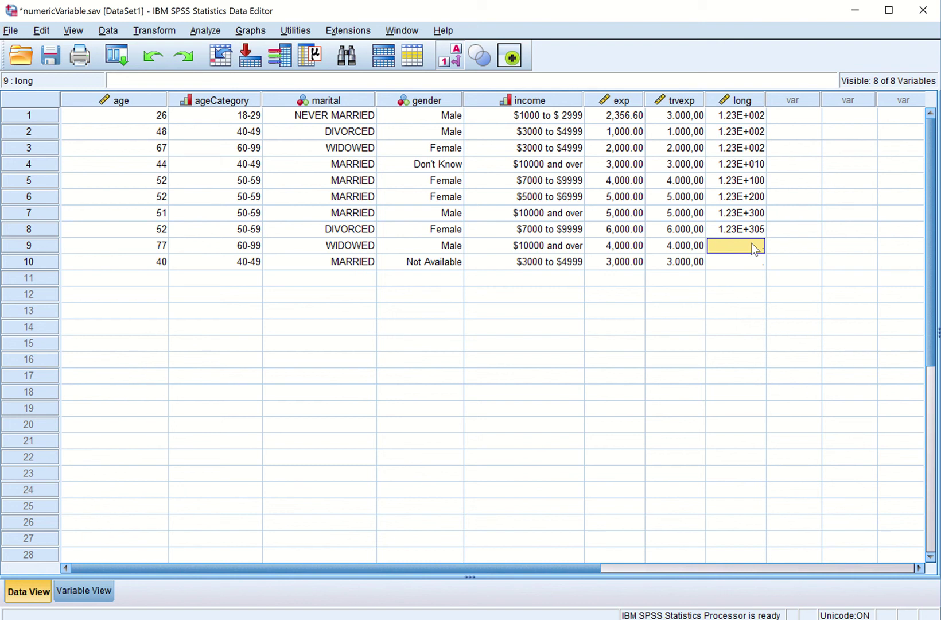
text(1.23)
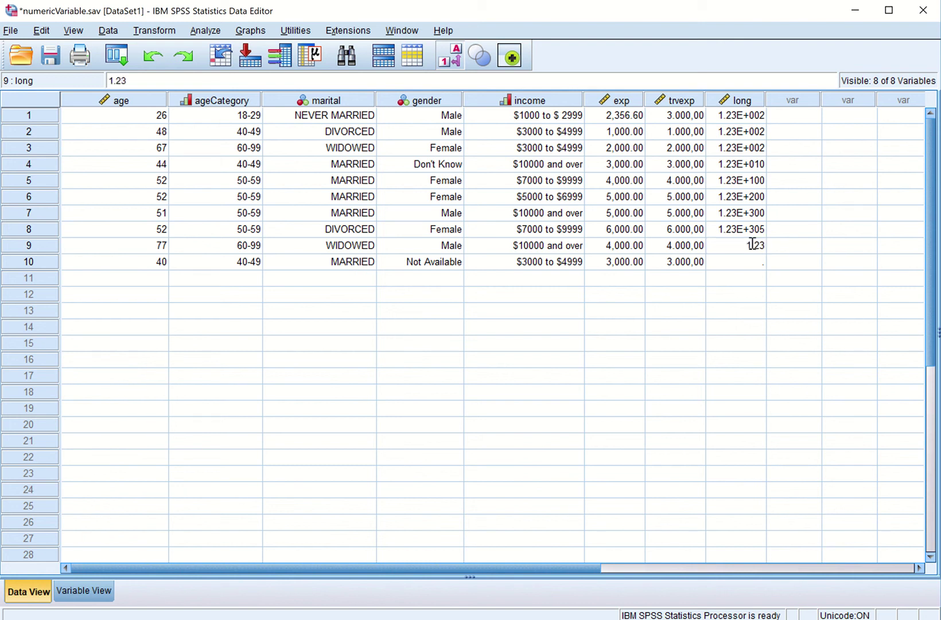
text(E+30)
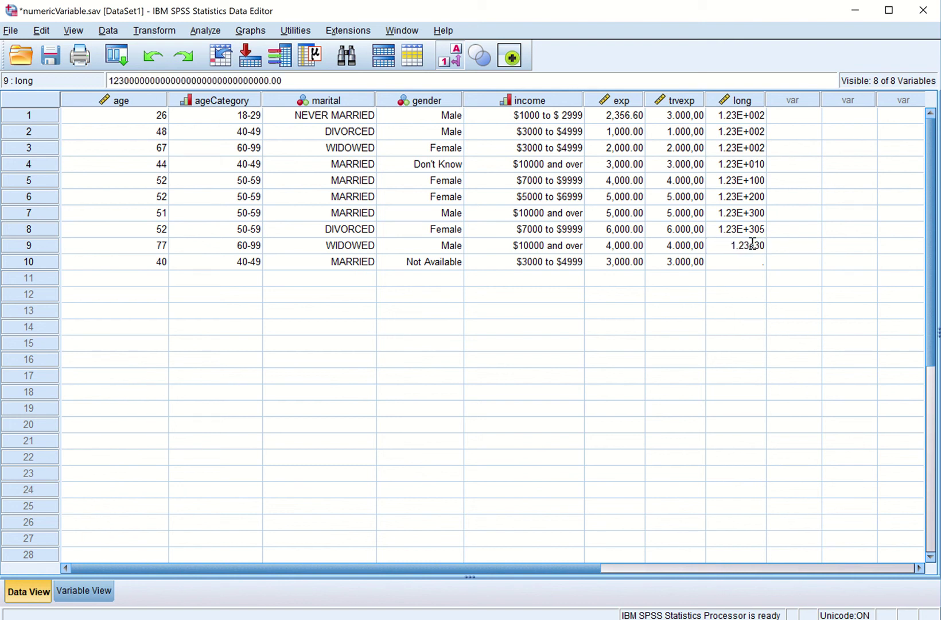
text(7)
key(Tab)
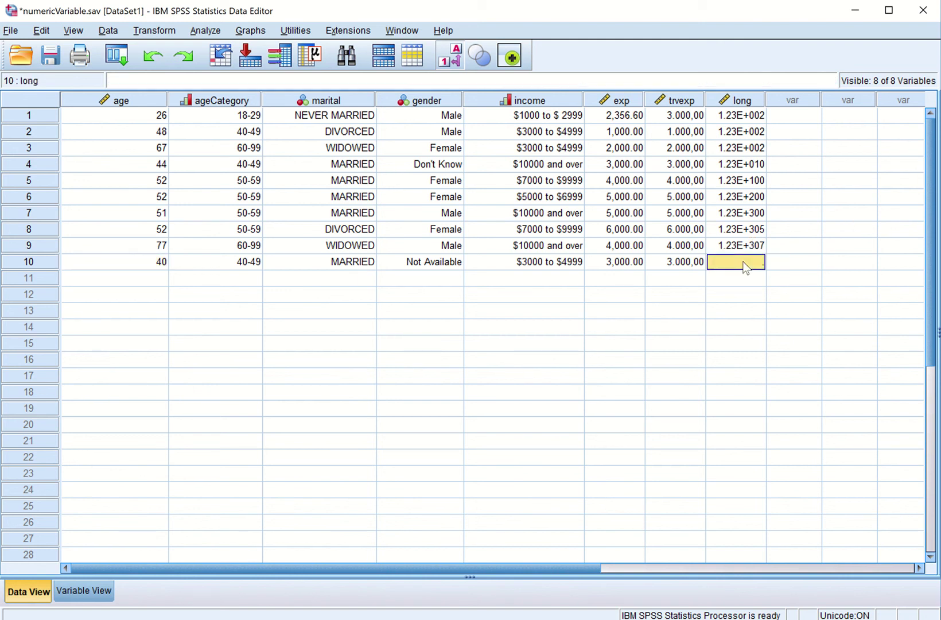
Step: Enter 1.23e308 for long in the tenth case and select that cell to check its stored value
text(1.23e30)
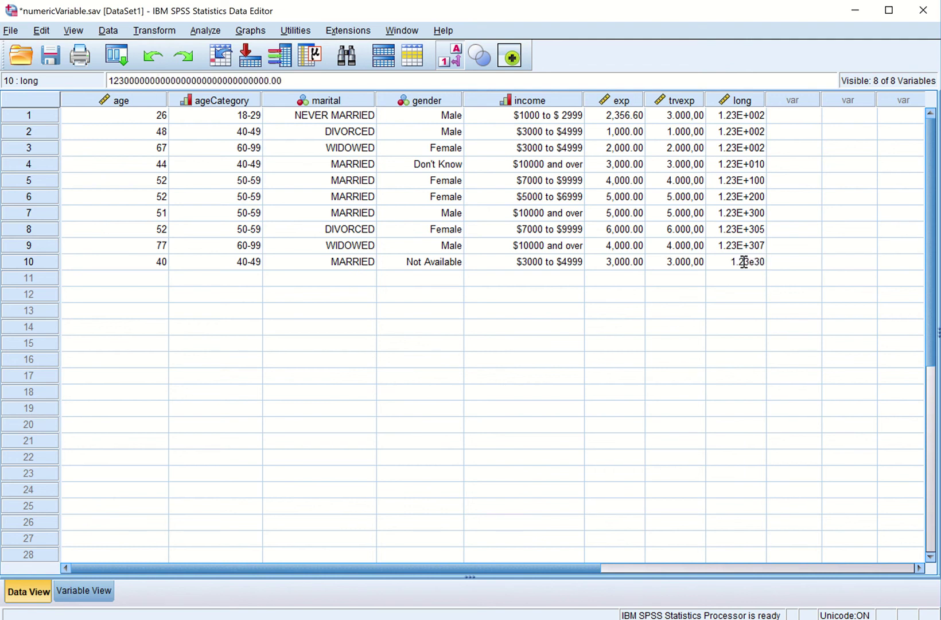
text(8)
key(Return)
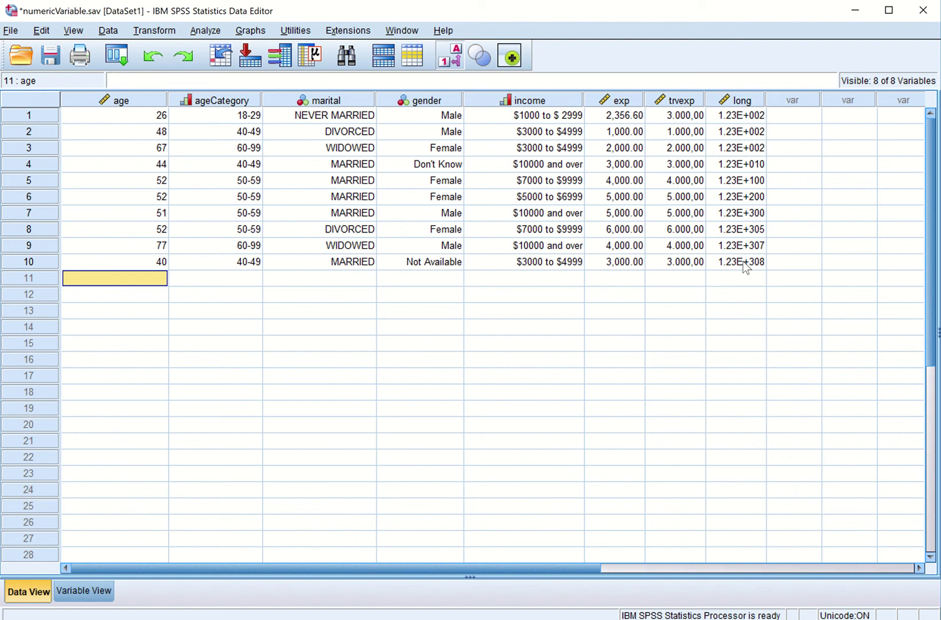
click(744, 262)
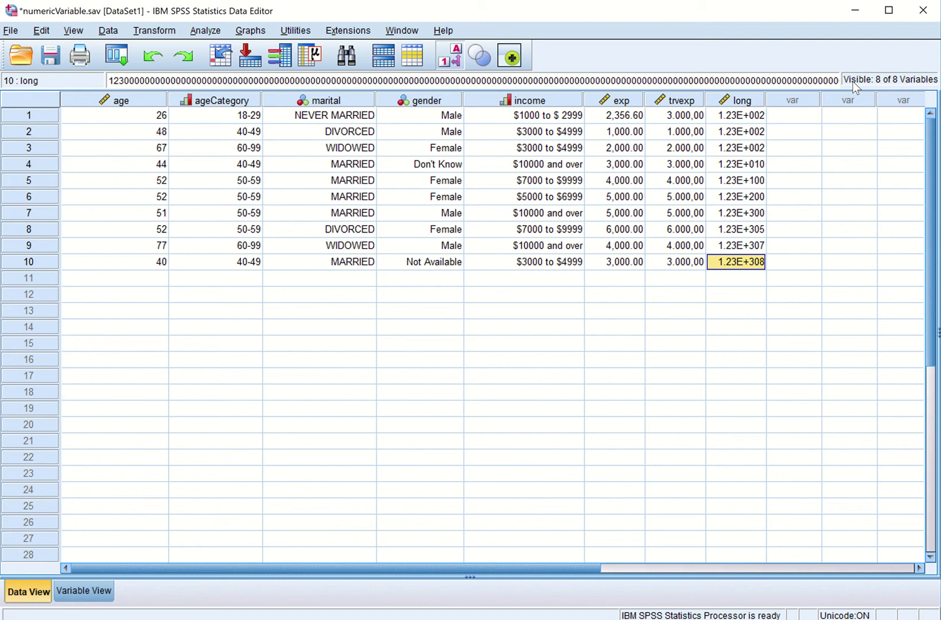
Step: Review the variable type settings of long in the variable definitions and close them without changes
click(84, 597)
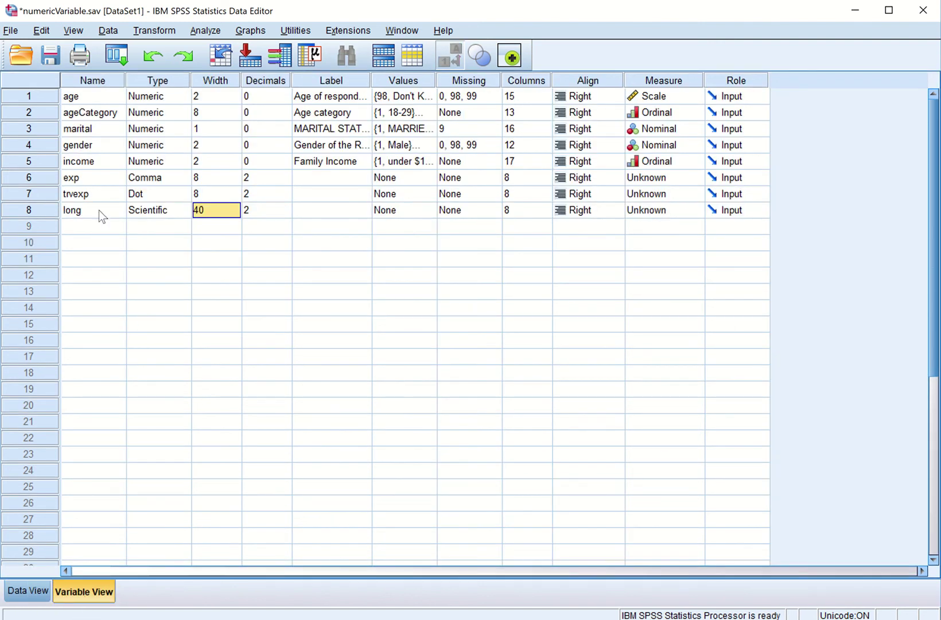
click(169, 212)
click(182, 212)
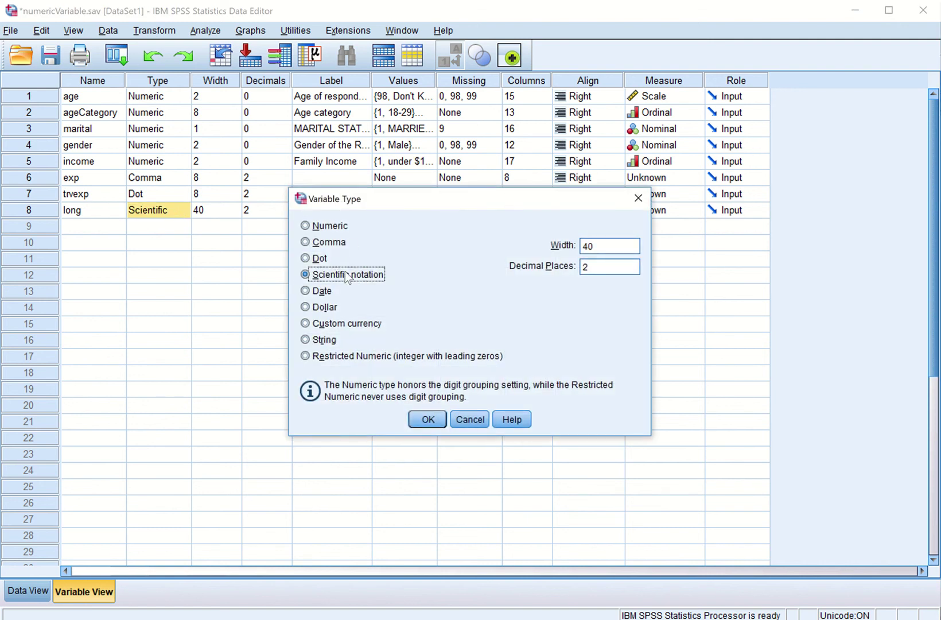
click(462, 419)
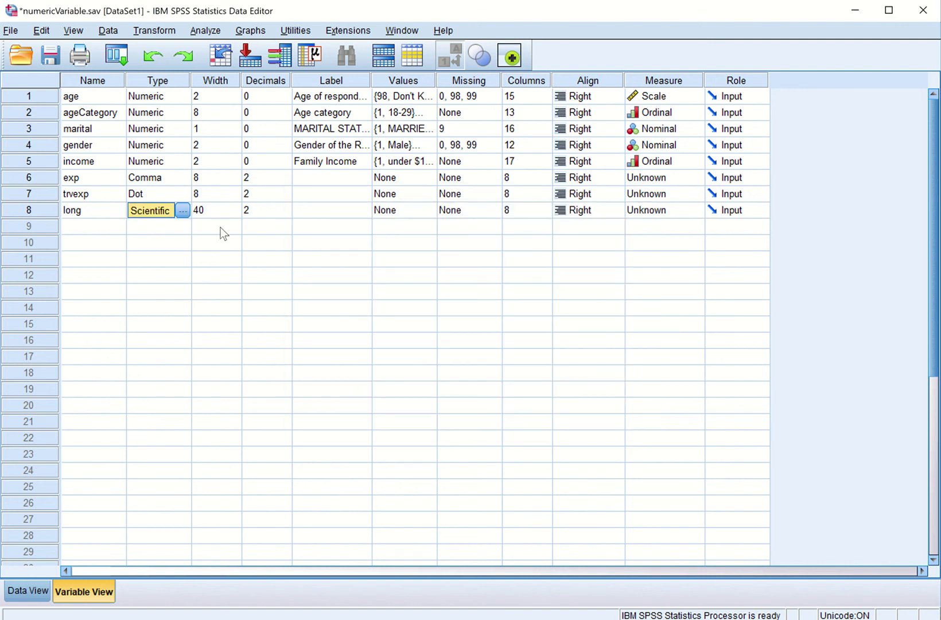